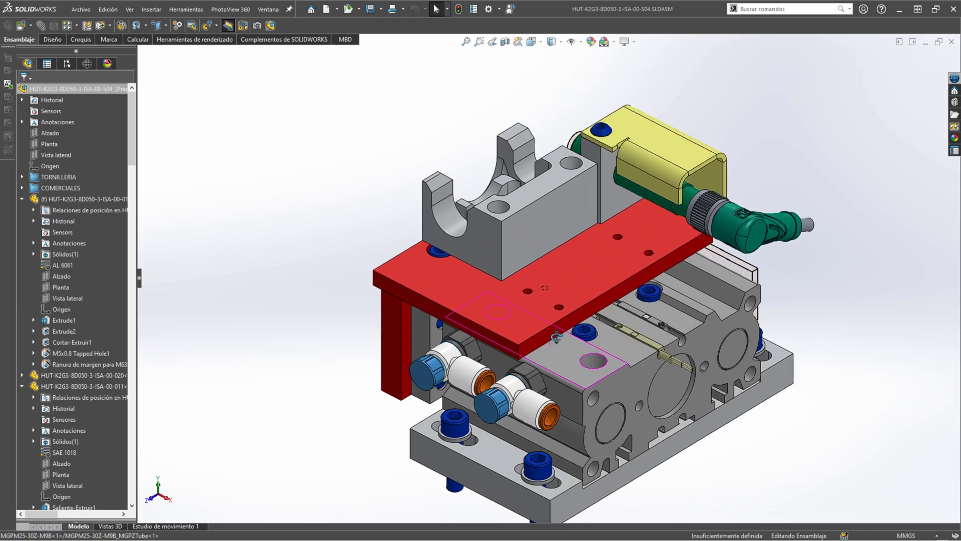
{"action": "scroll", "coordinate": [646, 310], "scroll_direction": "up", "scroll_amount": 4}
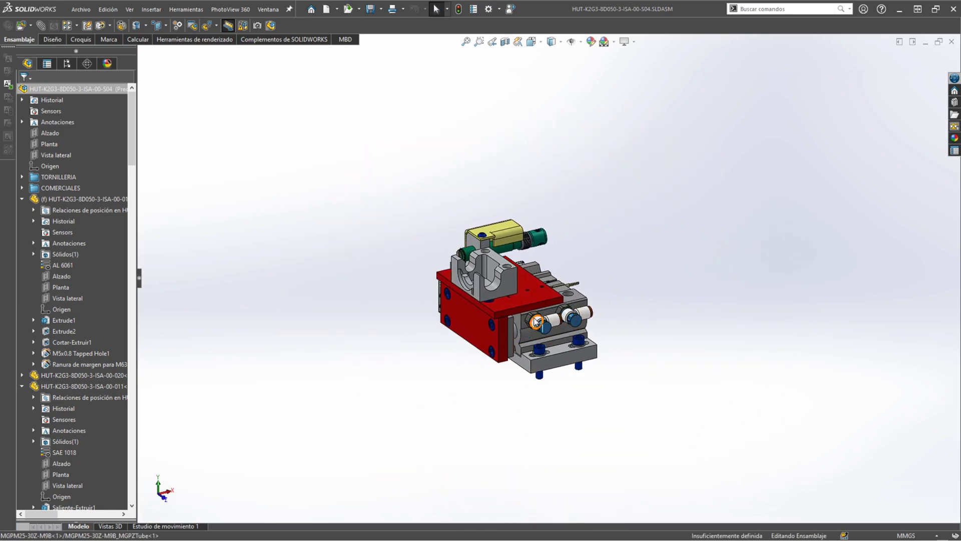
{"action": "scroll", "coordinate": [530, 326], "scroll_direction": "down", "scroll_amount": 3}
{"action": "scroll", "coordinate": [605, 320], "scroll_direction": "down", "scroll_amount": 5}
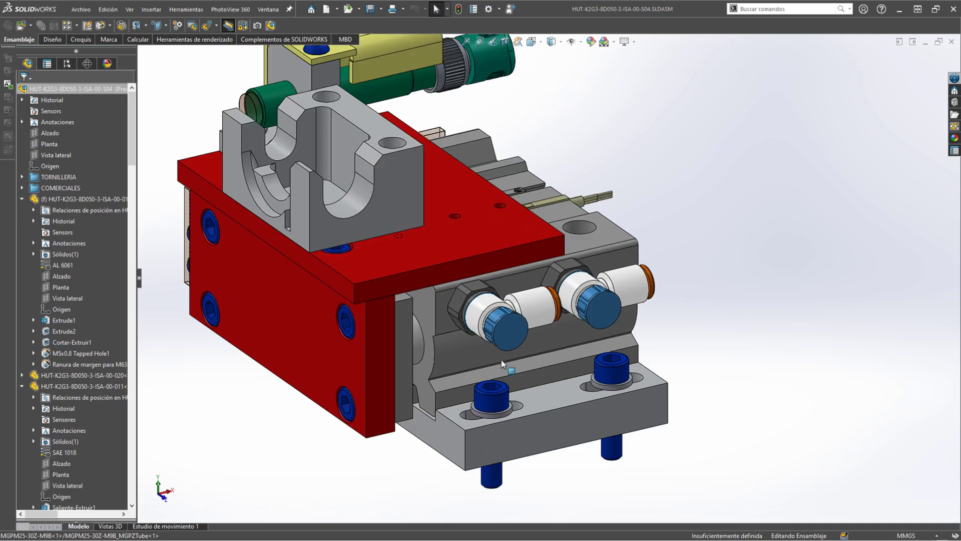
{"action": "key", "text": "f"}
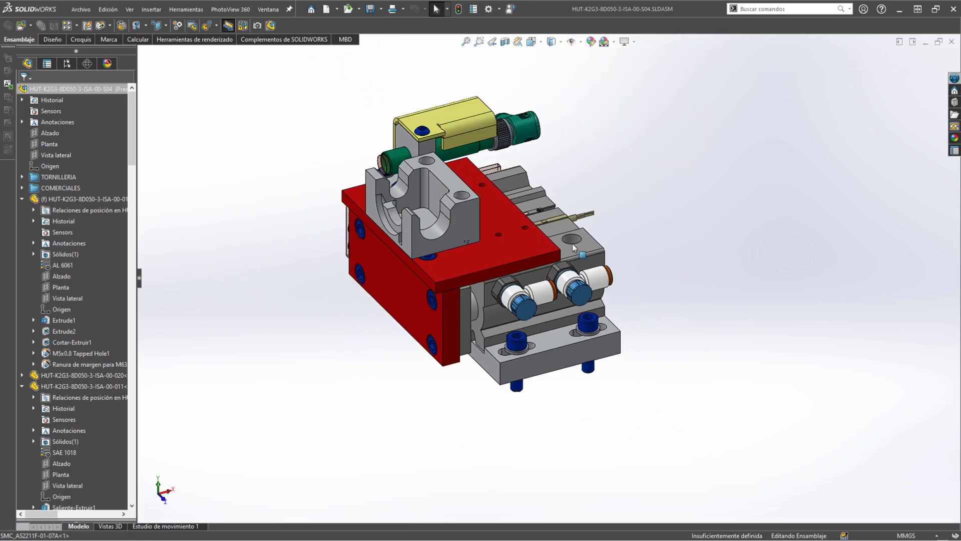
Step: Collapse all the expanded components in the assembly's feature tree
{"action": "left_click", "coordinate": [21, 200]}
{"action": "left_click", "coordinate": [22, 221]}
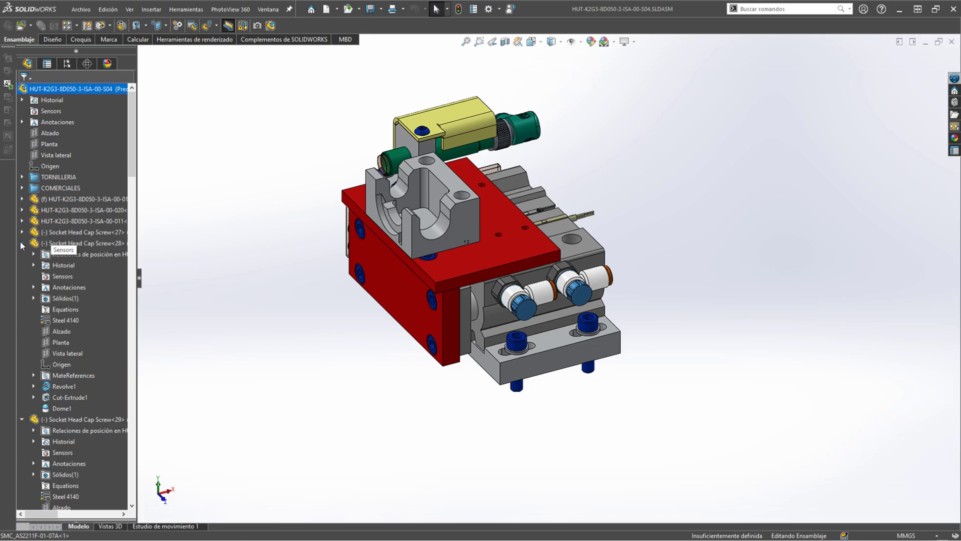
{"action": "left_click", "coordinate": [21, 243]}
{"action": "left_click", "coordinate": [22, 255]}
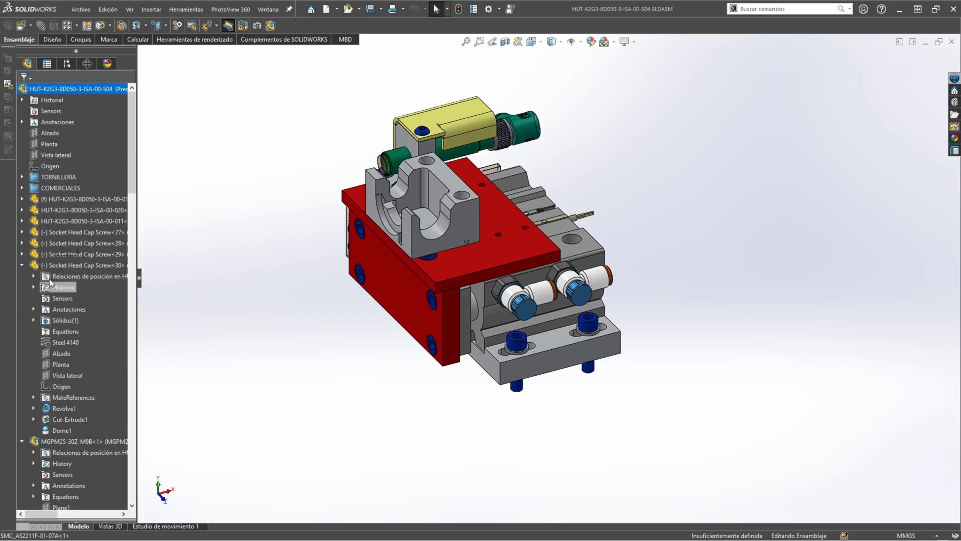
{"action": "left_click", "coordinate": [45, 267]}
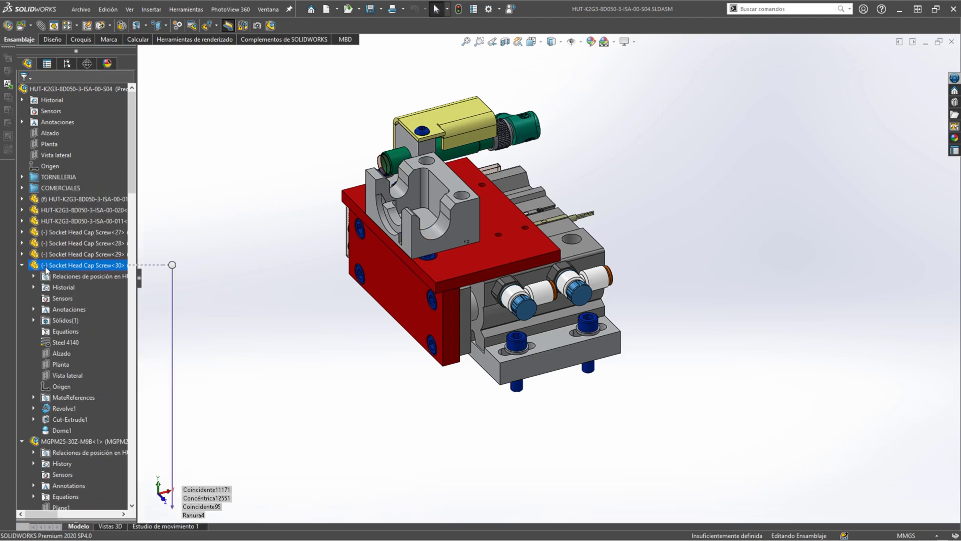
{"action": "left_click", "coordinate": [21, 265]}
{"action": "left_click", "coordinate": [280, 204]}
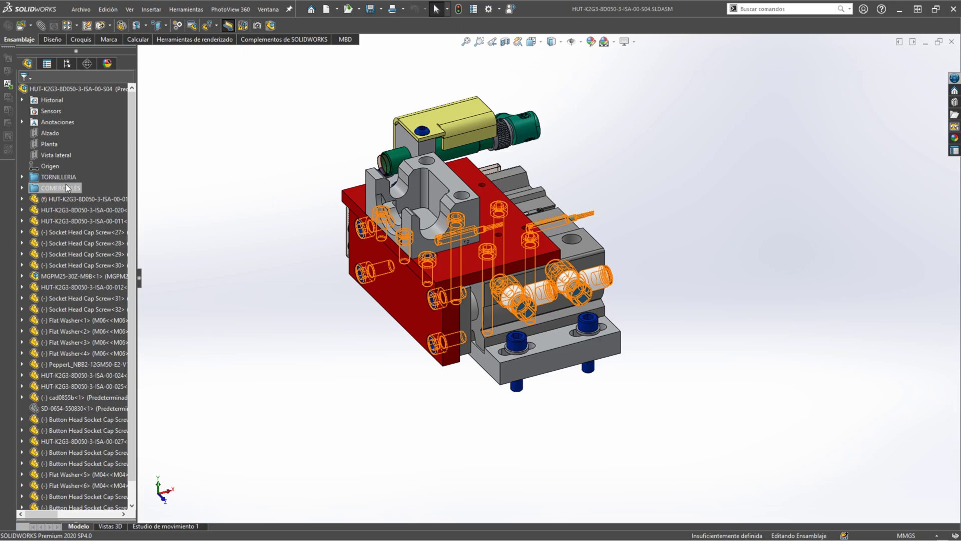
Step: Expand the TORNILLERIA and COMERCIALES folders and review which components each one contains
{"action": "scroll", "coordinate": [106, 288], "scroll_direction": "down", "scroll_amount": 1}
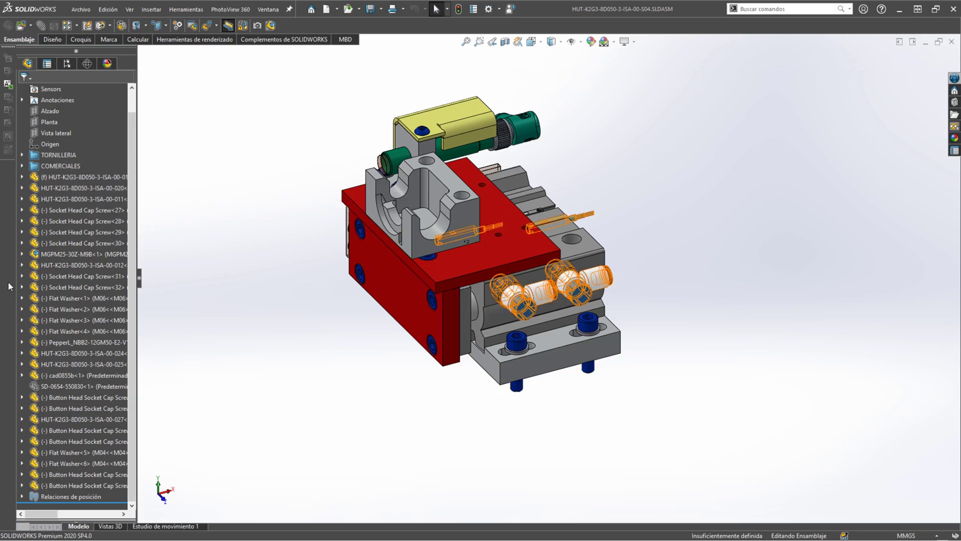
{"action": "left_click", "coordinate": [22, 155]}
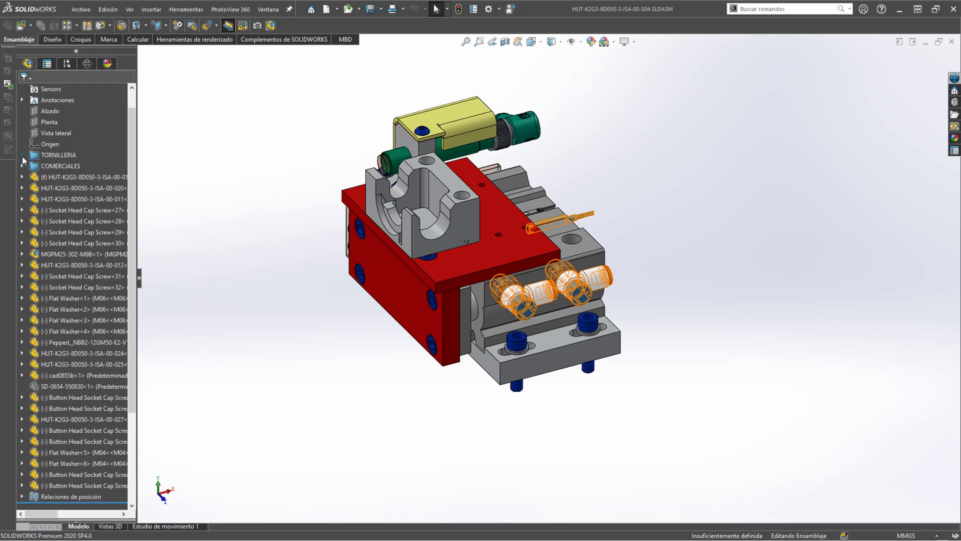
{"action": "scroll", "coordinate": [46, 363], "scroll_direction": "down", "scroll_amount": 3}
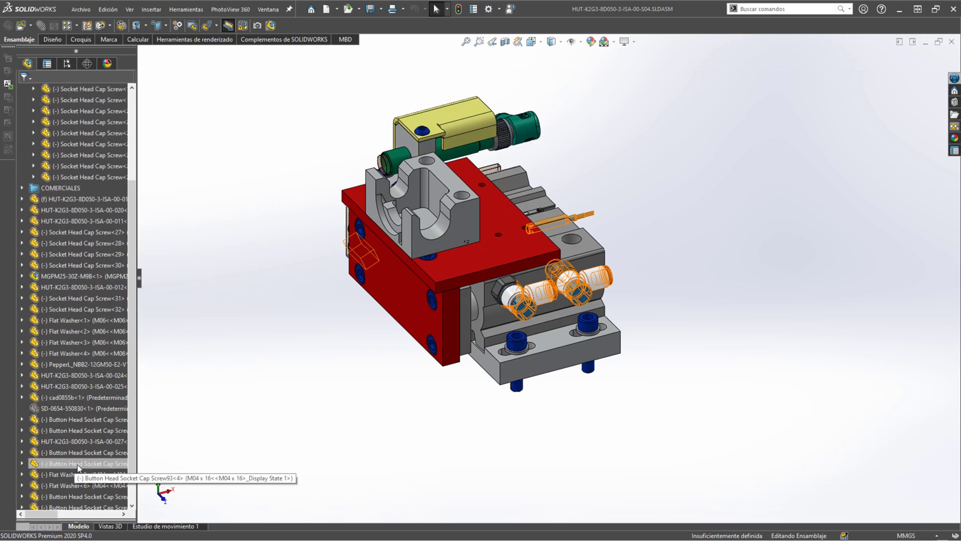
{"action": "scroll", "coordinate": [50, 450], "scroll_direction": "up", "scroll_amount": 4}
{"action": "left_click", "coordinate": [22, 309]}
{"action": "scroll", "coordinate": [75, 353], "scroll_direction": "down", "scroll_amount": 6}
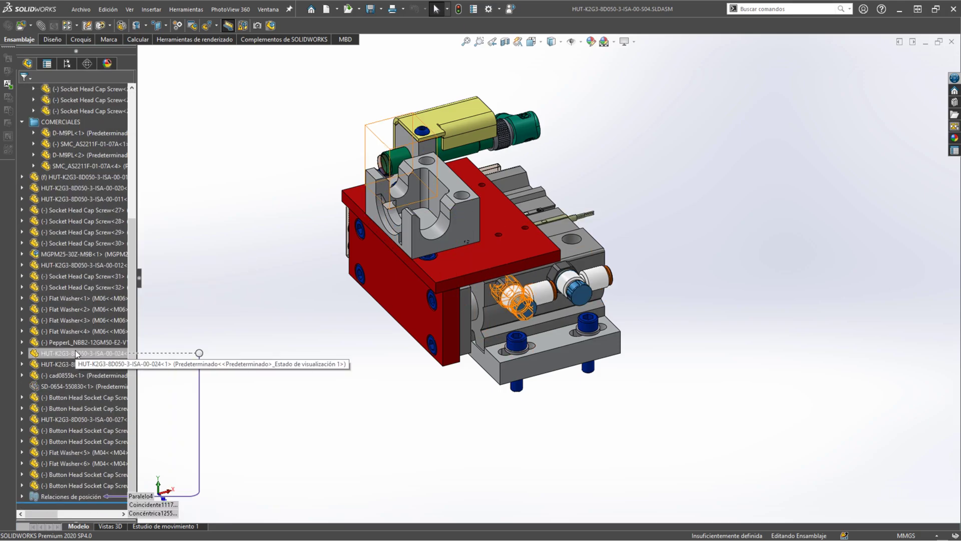
{"action": "scroll", "coordinate": [76, 354], "scroll_direction": "up", "scroll_amount": 5}
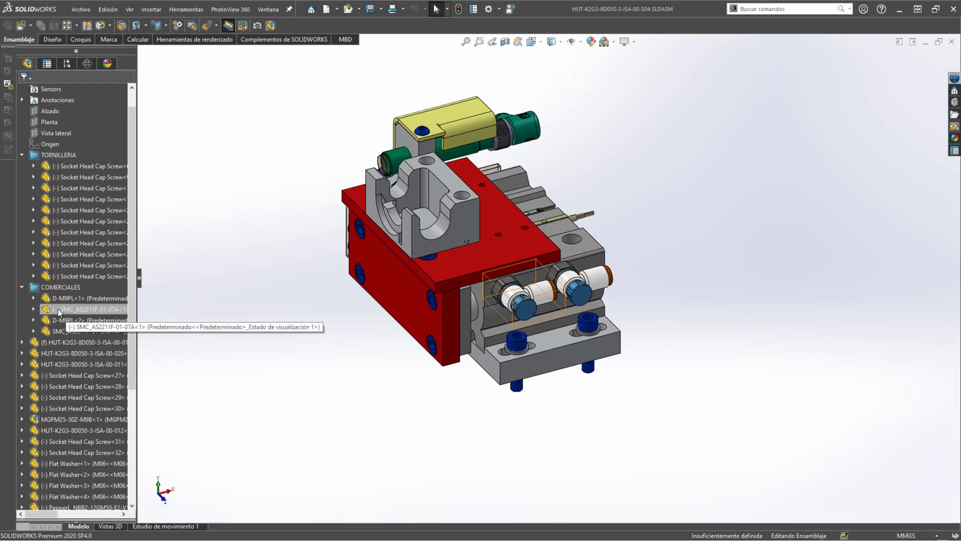
Step: Delete the COMERCIALES and TORNILLERIA folders from the feature tree
{"action": "right_click", "coordinate": [48, 290]}
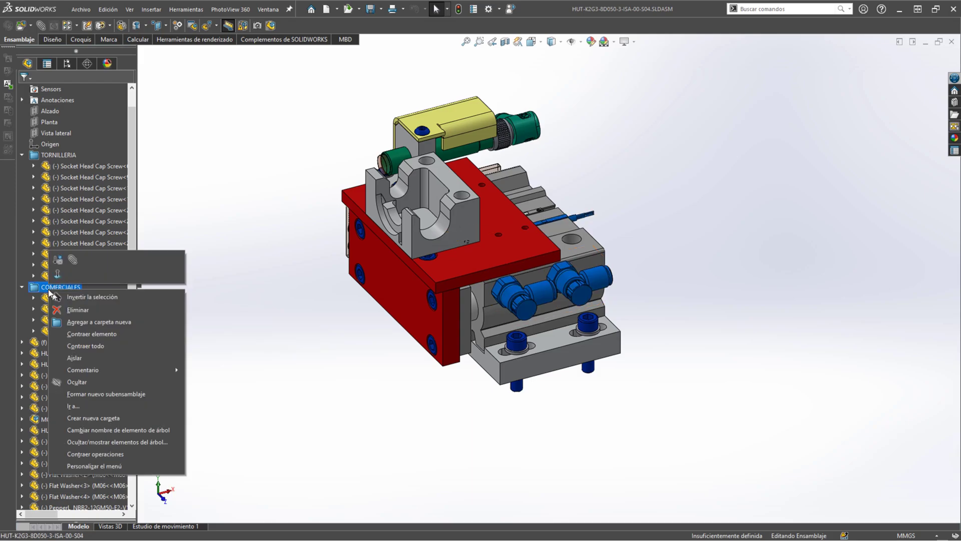
{"action": "left_click", "coordinate": [75, 309]}
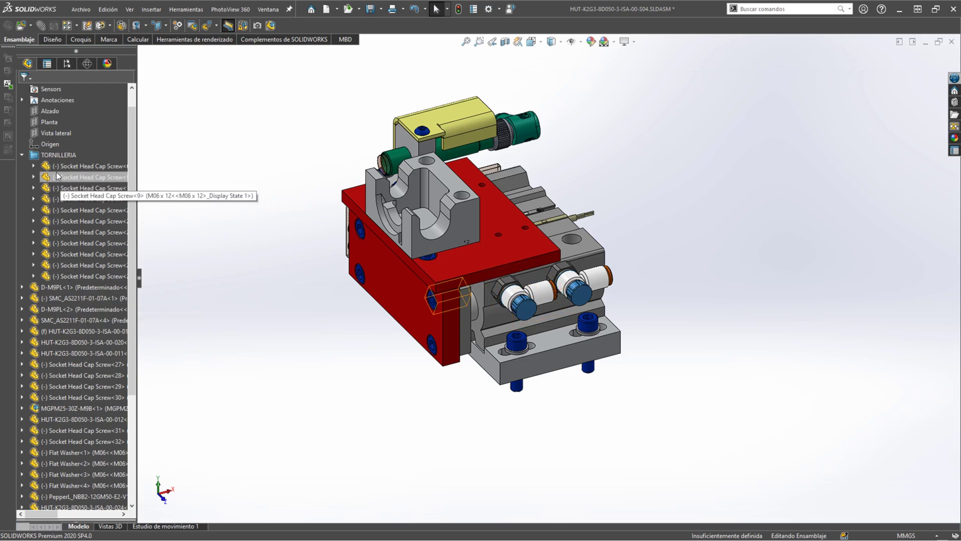
{"action": "right_click", "coordinate": [57, 153]}
{"action": "left_click", "coordinate": [83, 172]}
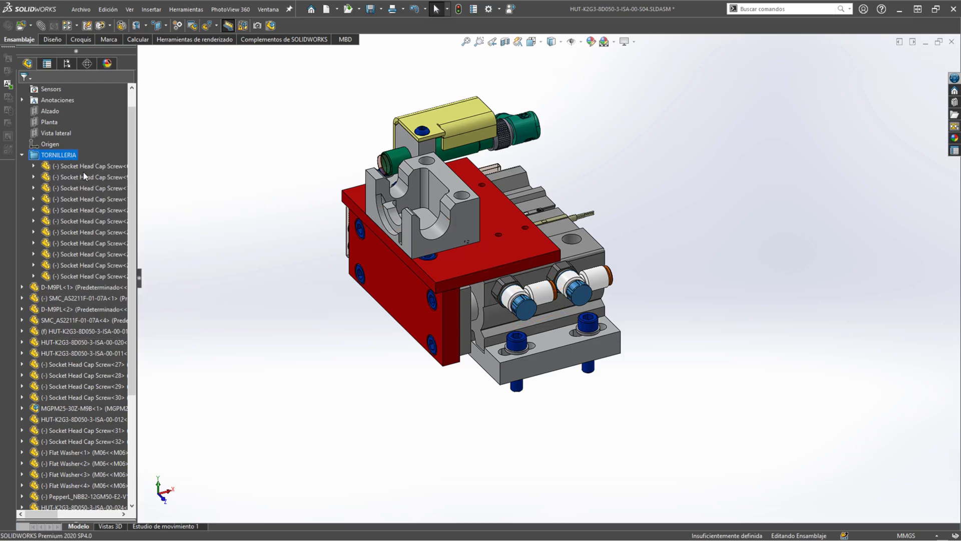
Step: Add the first Socket Head Cap Screw below the origin to a new folder named TORNILLERIA
{"action": "scroll", "coordinate": [181, 185], "scroll_direction": "up", "scroll_amount": 3}
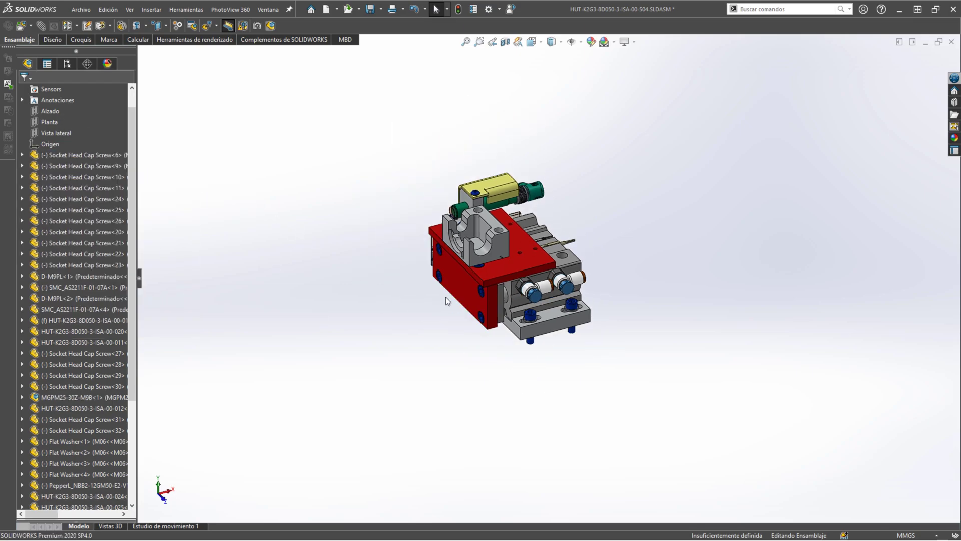
{"action": "key", "text": "ctrl+7"}
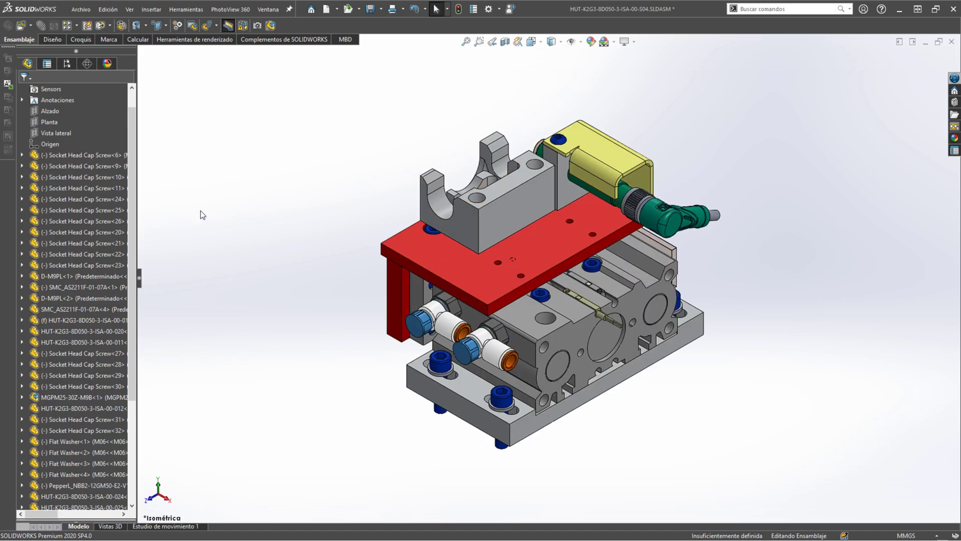
{"action": "scroll", "coordinate": [56, 179], "scroll_direction": "up", "scroll_amount": 1}
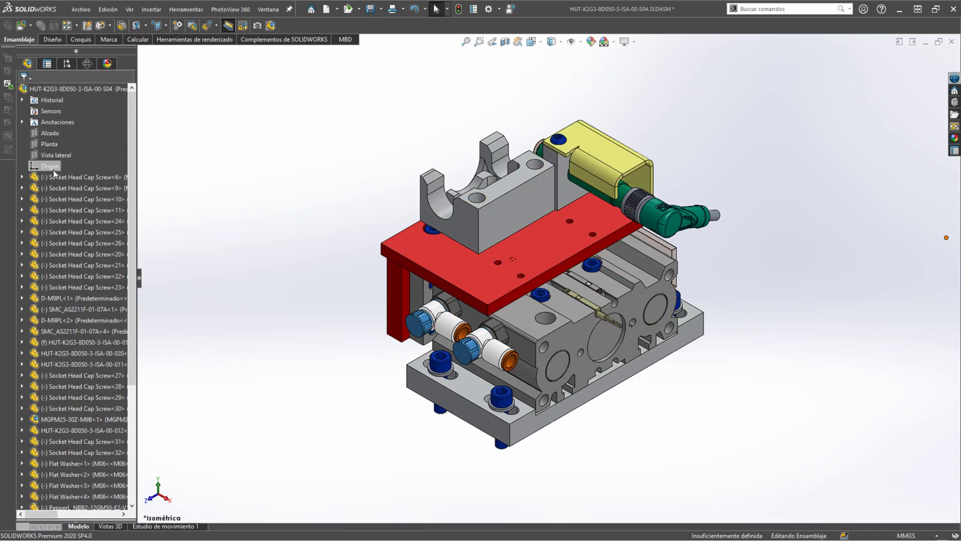
{"action": "right_click", "coordinate": [52, 170]}
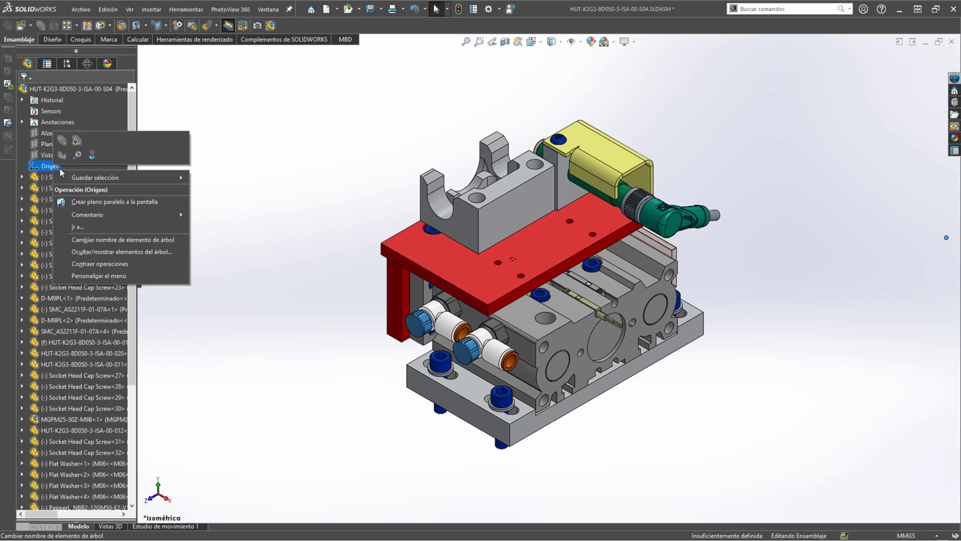
{"action": "left_click", "coordinate": [41, 175]}
{"action": "right_click", "coordinate": [40, 174]}
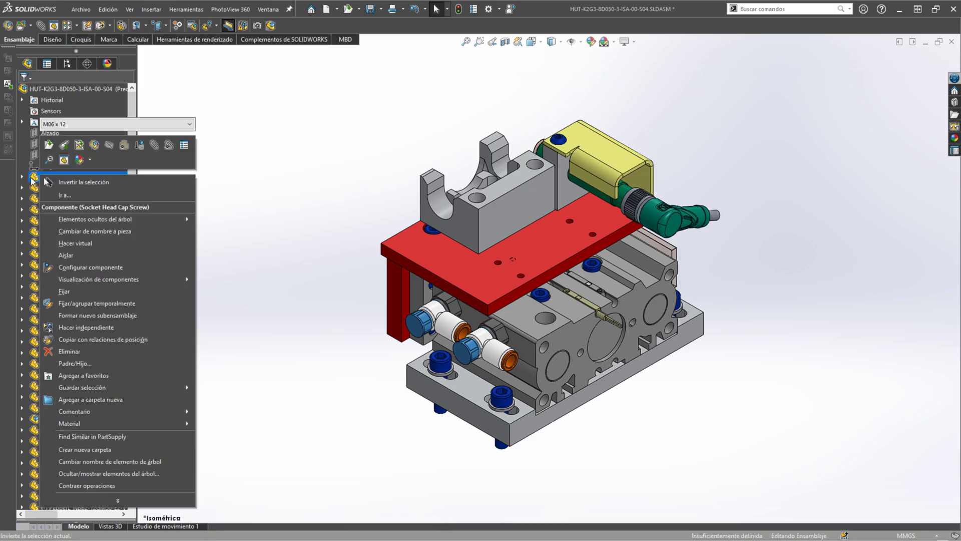
{"action": "left_click", "coordinate": [75, 398]}
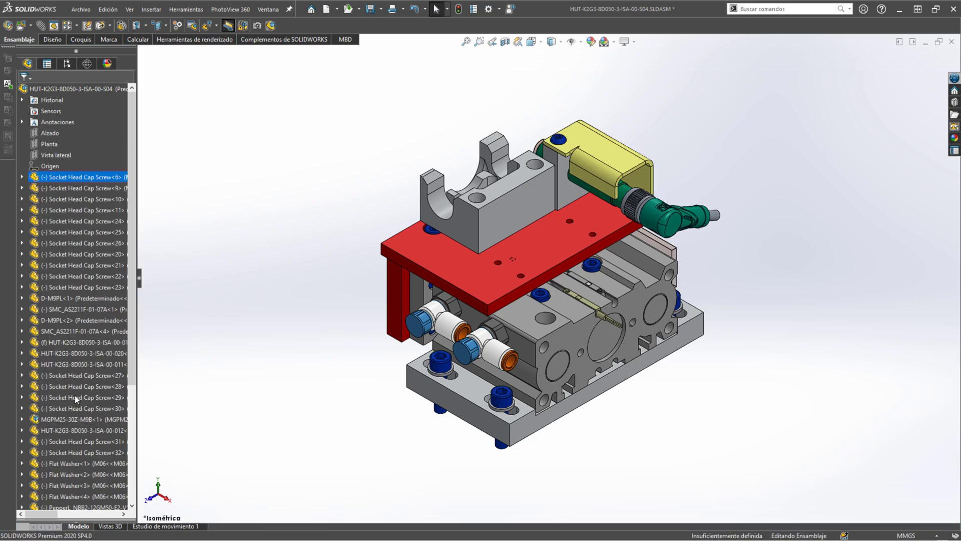
{"action": "type", "text": "TORNILLERIA"}
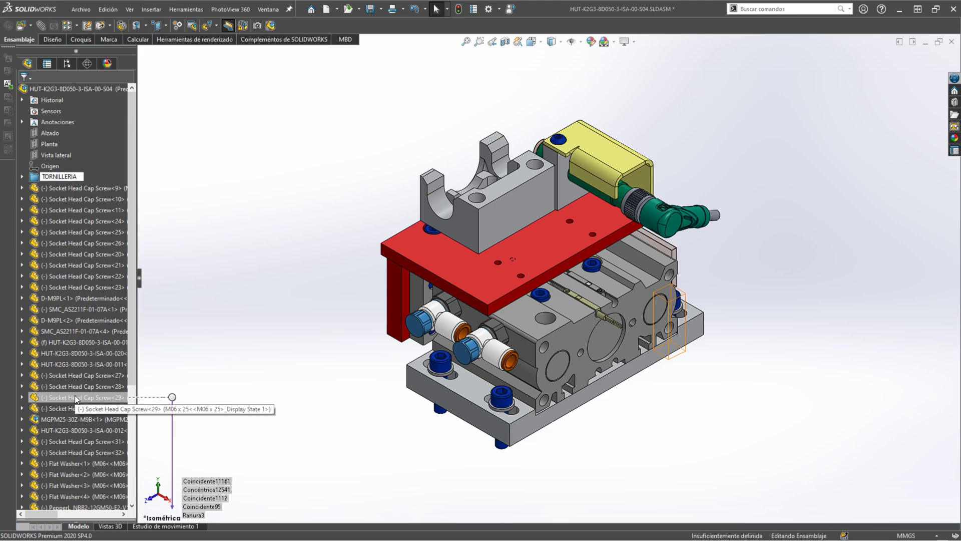
{"action": "key", "text": "Return"}
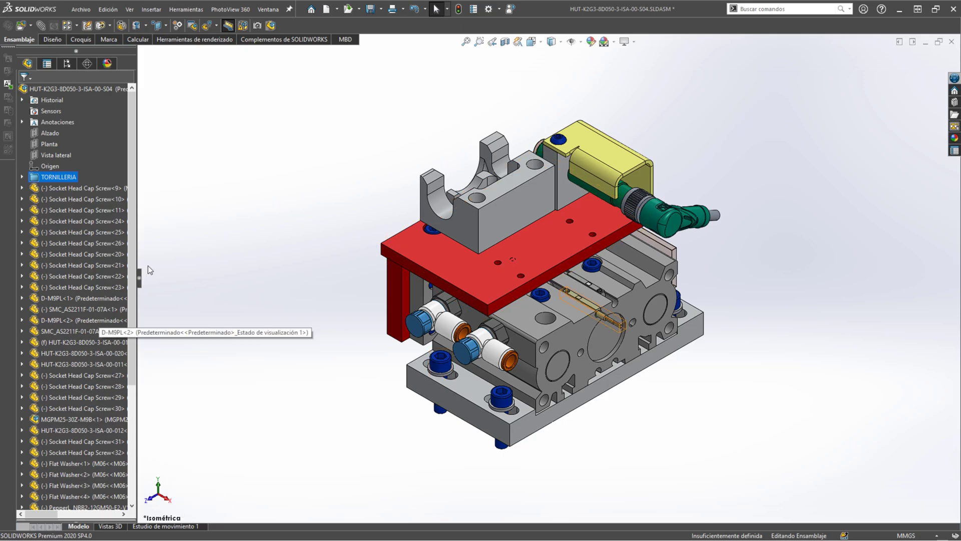
Step: Move all remaining socket head cap screws, button head screws and flat washers into the TORNILLERIA folder
{"action": "left_click", "coordinate": [22, 176]}
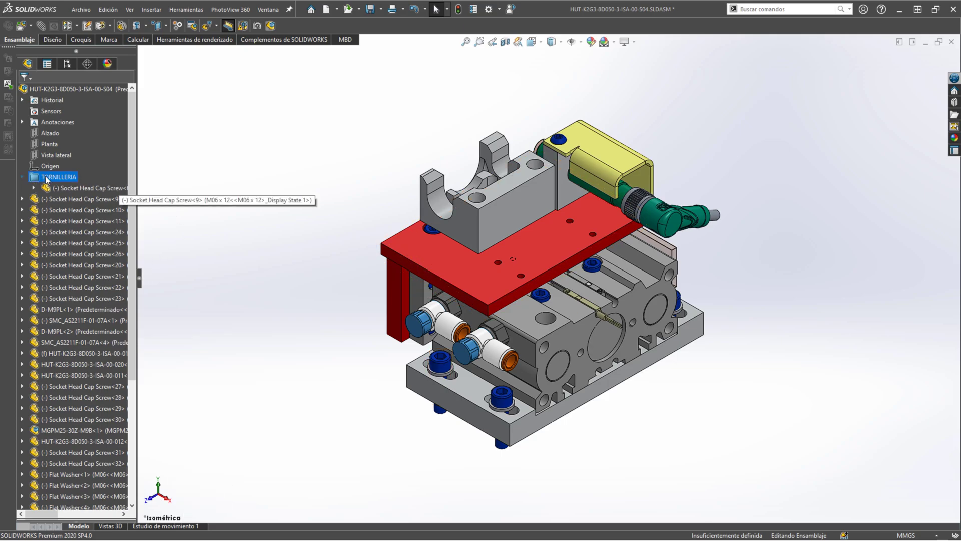
{"action": "left_click", "coordinate": [83, 189]}
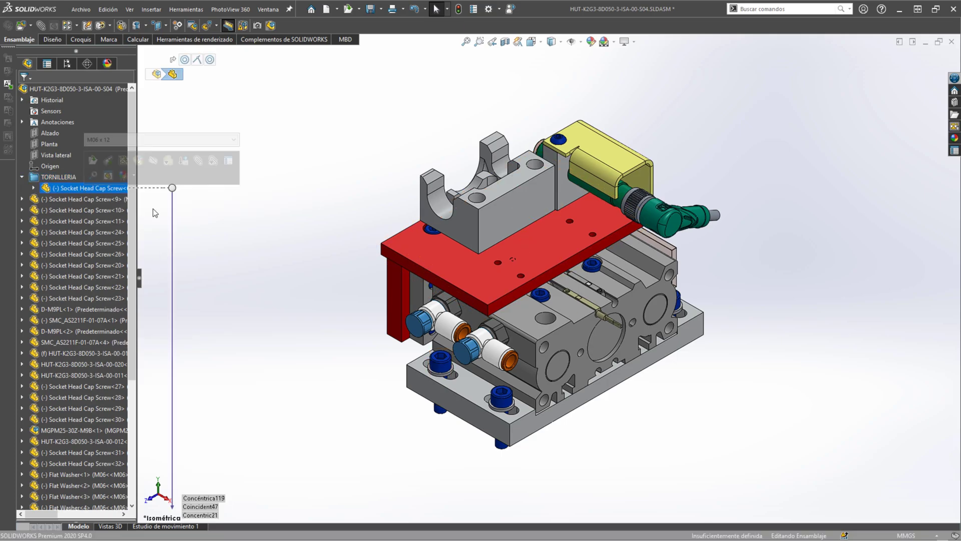
{"action": "left_click", "coordinate": [68, 198]}
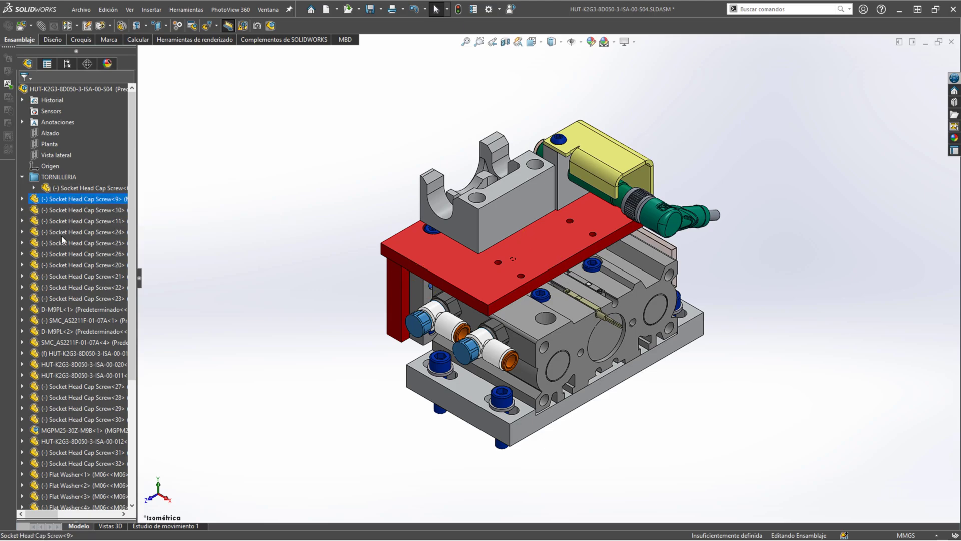
{"action": "left_click", "coordinate": [65, 299], "text": "shift"}
{"action": "scroll", "coordinate": [70, 306], "scroll_direction": "down", "scroll_amount": 3}
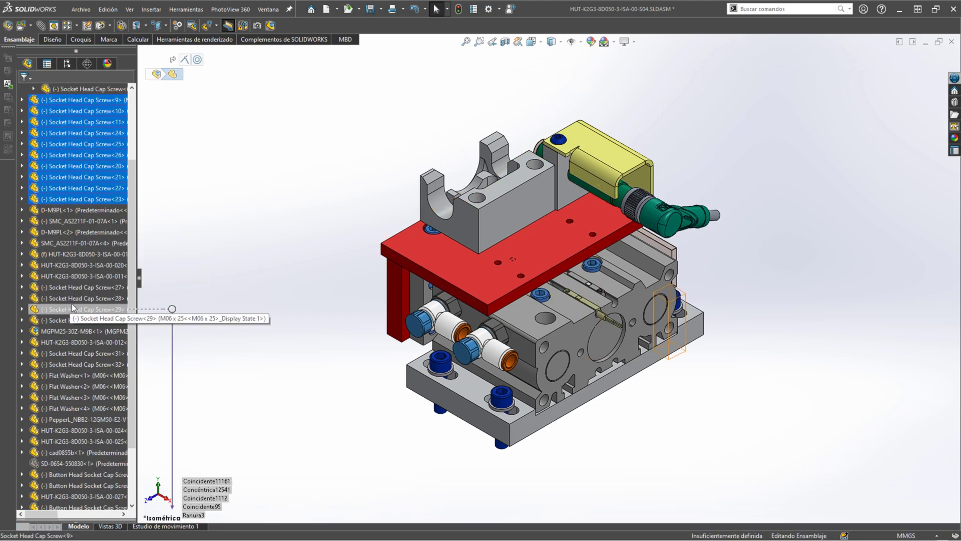
{"action": "left_click", "coordinate": [56, 287], "text": "ctrl"}
{"action": "left_click", "coordinate": [49, 311], "text": "ctrl"}
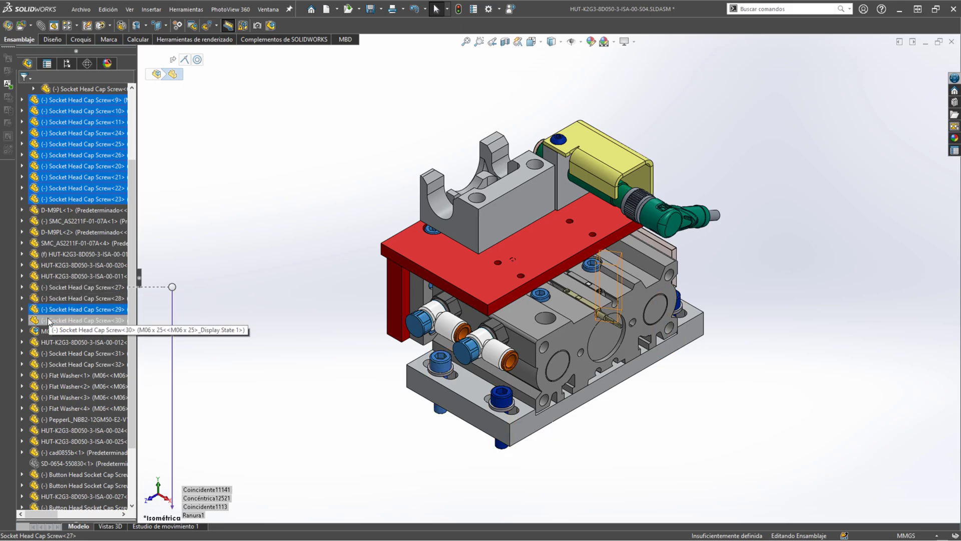
{"action": "left_click", "coordinate": [52, 322], "text": "ctrl"}
{"action": "left_click", "coordinate": [53, 353], "text": "ctrl"}
{"action": "scroll", "coordinate": [60, 363], "scroll_direction": "down", "scroll_amount": 2}
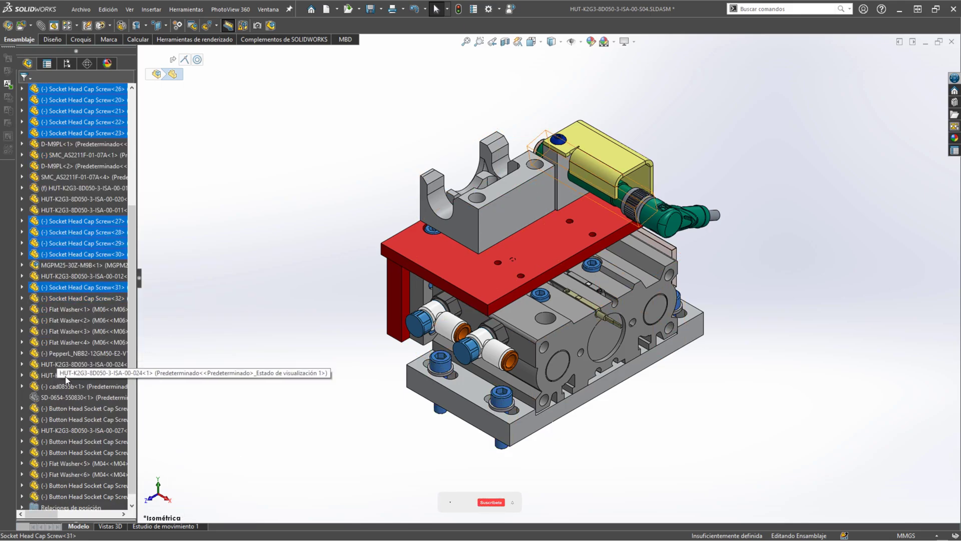
{"action": "left_click", "coordinate": [67, 344], "text": "shift"}
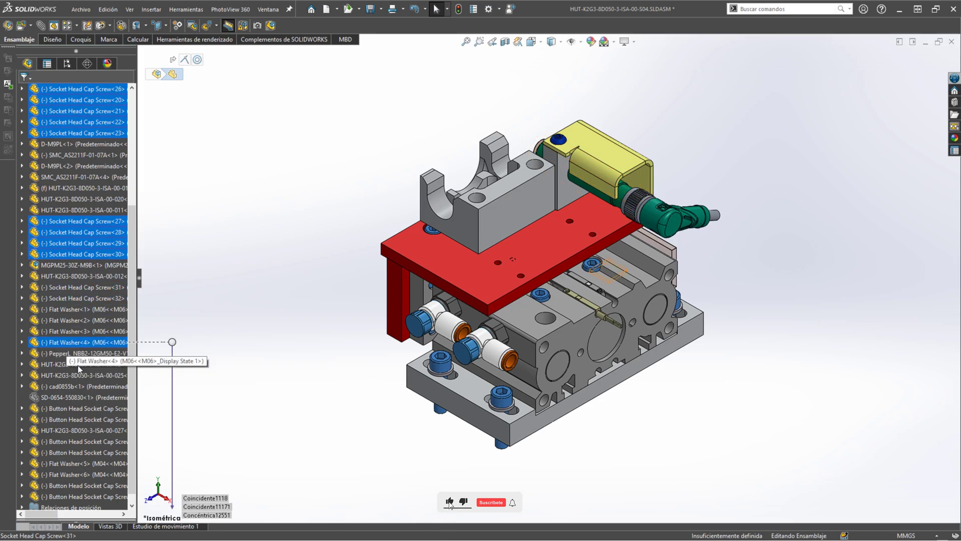
{"action": "scroll", "coordinate": [78, 369], "scroll_direction": "down", "scroll_amount": 1}
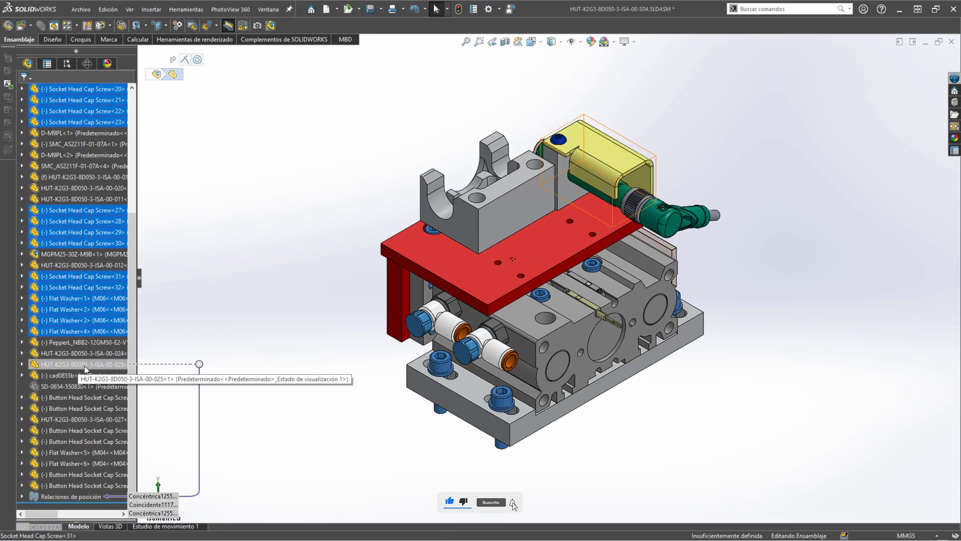
{"action": "left_click", "coordinate": [63, 398], "text": "ctrl"}
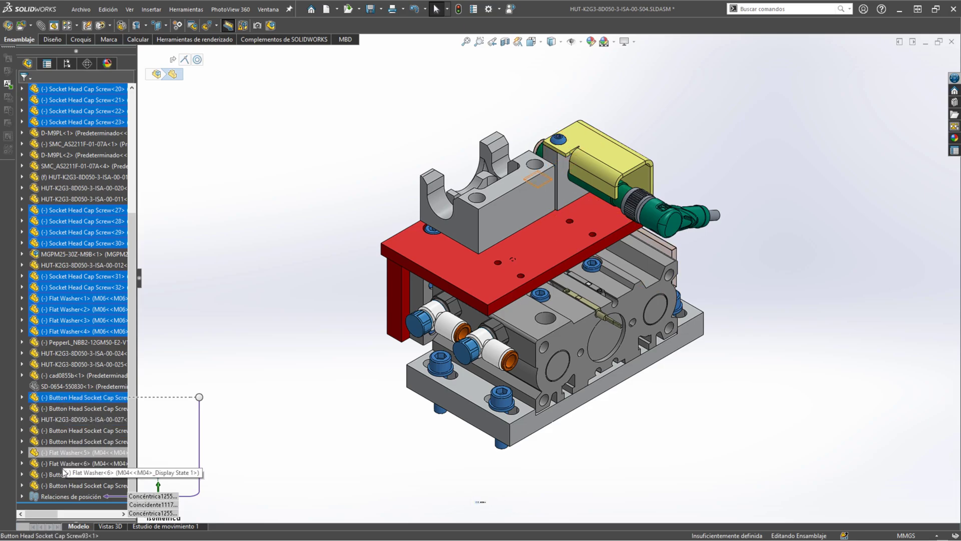
{"action": "left_click", "coordinate": [56, 485], "text": "shift"}
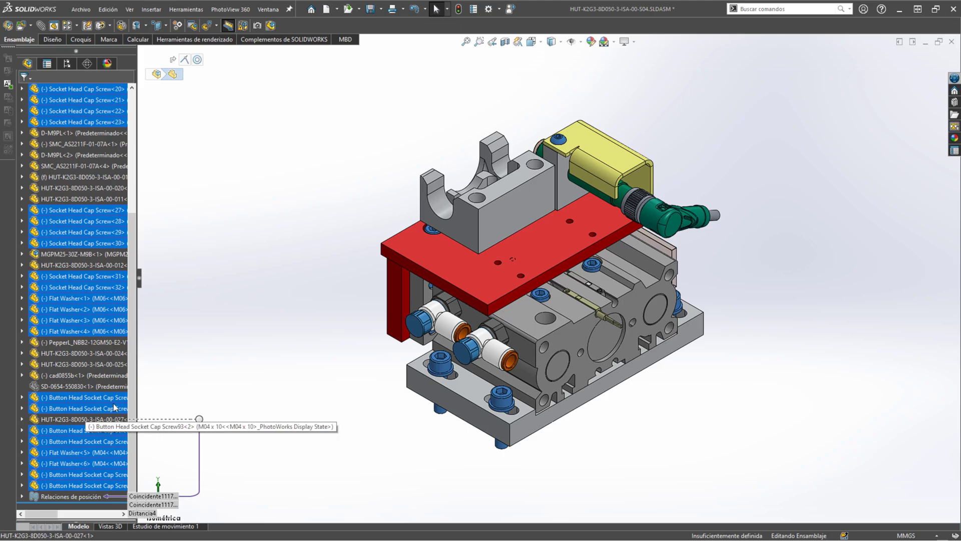
{"action": "scroll", "coordinate": [109, 230], "scroll_direction": "up", "scroll_amount": 5}
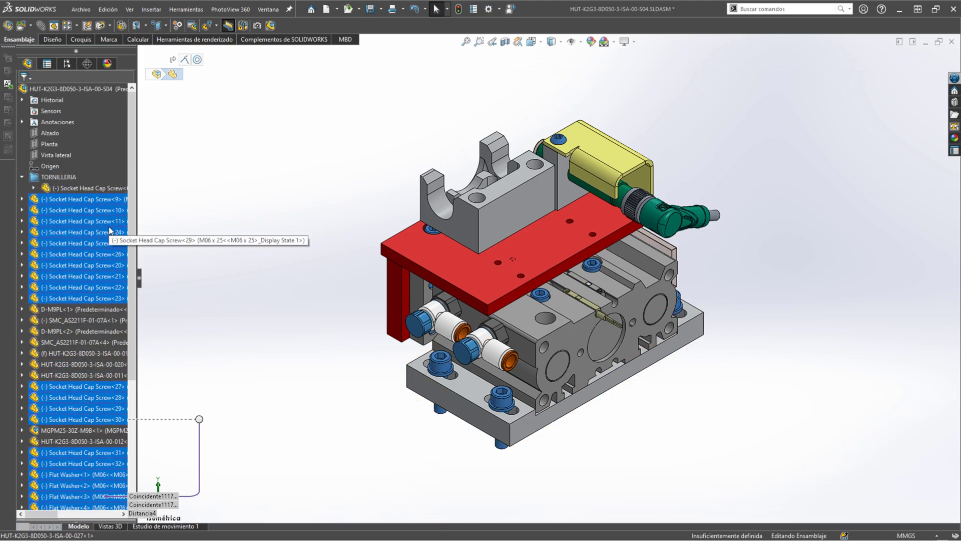
{"action": "left_click_drag", "start_coordinate": [53, 200], "coordinate": [56, 179]}
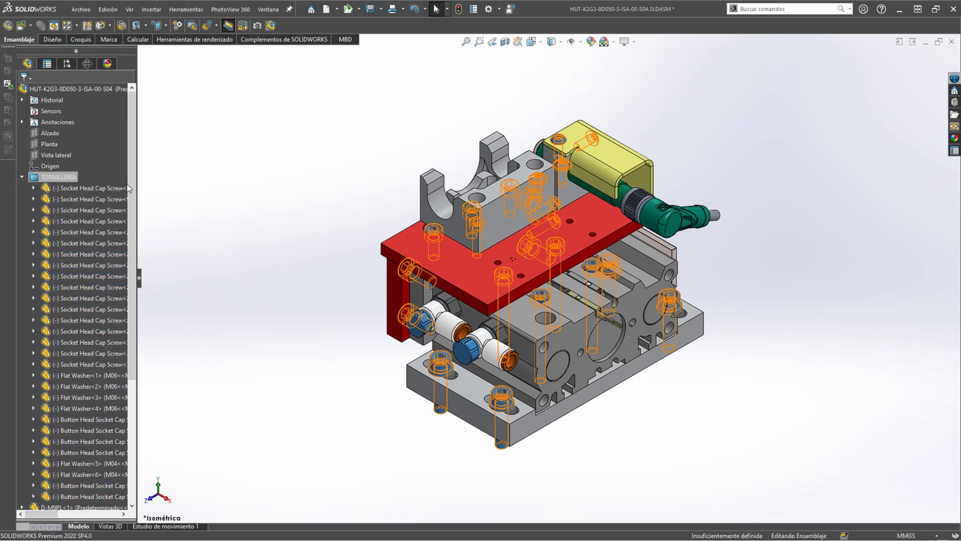
Step: Look over the fasteners grouped in the TORNILLERIA folder, clear the selection and collapse the folder
{"action": "scroll", "coordinate": [68, 244], "scroll_direction": "down", "scroll_amount": 4}
{"action": "scroll", "coordinate": [68, 246], "scroll_direction": "up", "scroll_amount": 4}
{"action": "left_click", "coordinate": [262, 235]}
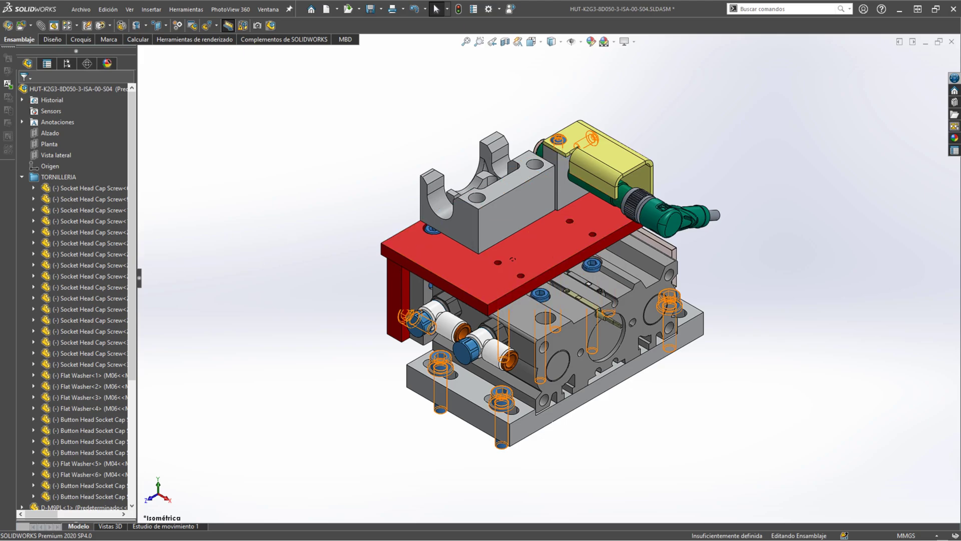
{"action": "left_click", "coordinate": [23, 178]}
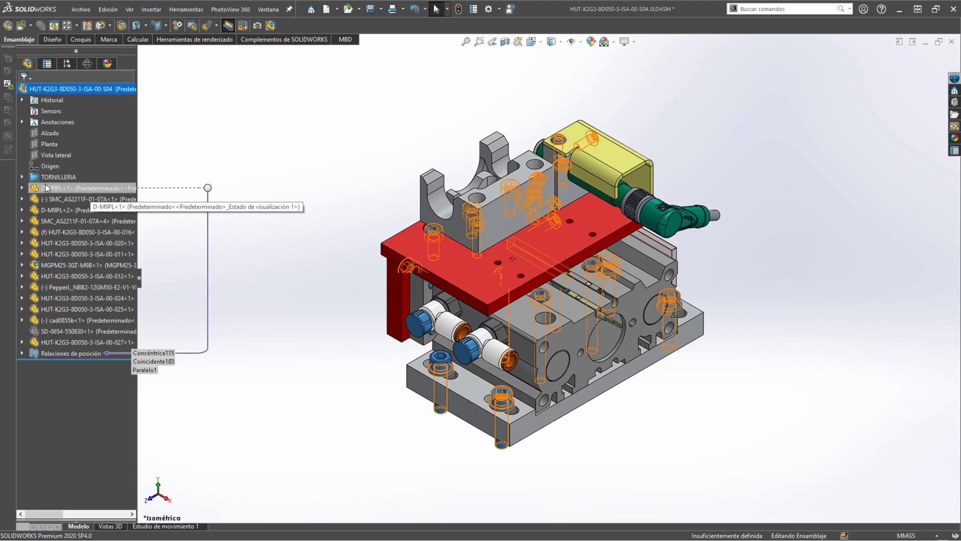
Step: Add the D-M9PL<1> component to a new folder named ELEMENTOS COMERCIALES
{"action": "right_click", "coordinate": [45, 188]}
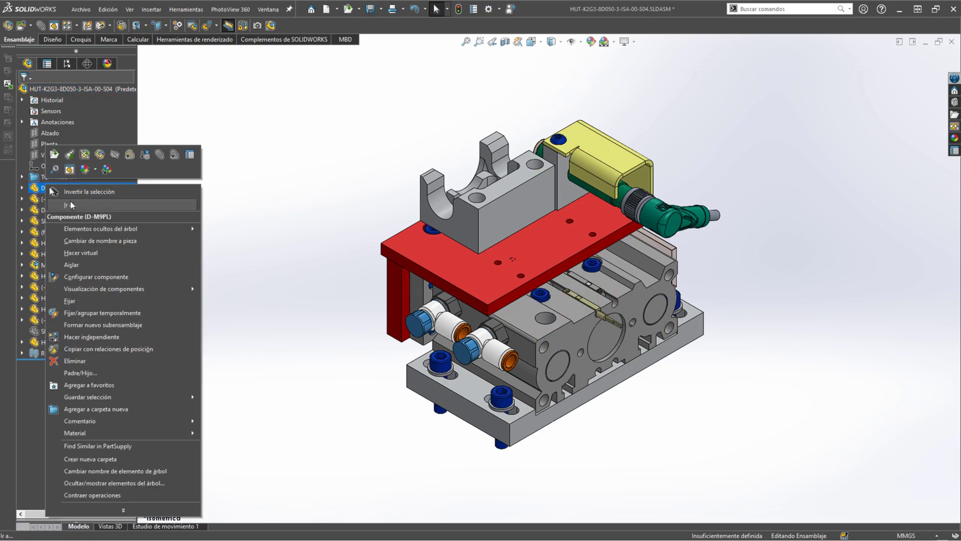
{"action": "key", "text": "Escape"}
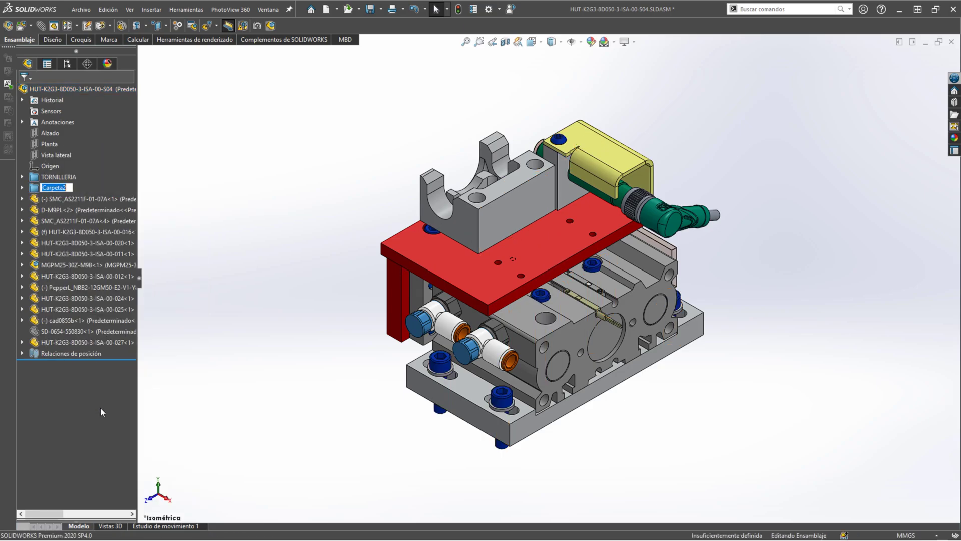
{"action": "type", "text": "ELEMENTOS COME"}
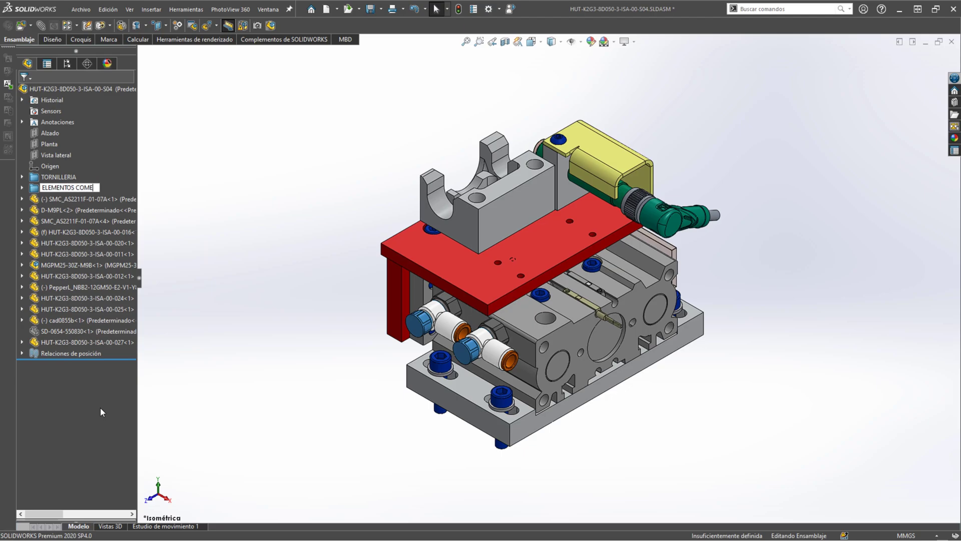
{"action": "type", "text": "RCIALES"}
{"action": "key", "text": "Return"}
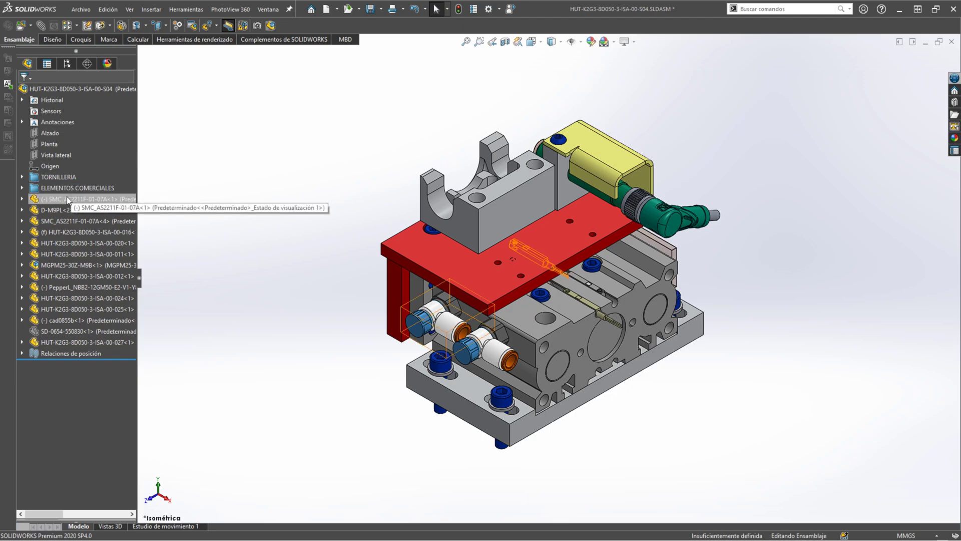
Step: Move both SMC_AS2211F-01-07A components, D-M9PL<2>, MGPM25-30Z-M9B, the PepperL_NBB2 sensor and cad0855b into the ELEMENTOS COMERCIALES folder
{"action": "left_click", "coordinate": [21, 187]}
{"action": "left_click", "coordinate": [55, 198]}
{"action": "middle_click_drag", "start_coordinate": [304, 212], "coordinate": [275, 211]}
{"action": "left_click", "coordinate": [21, 188]}
{"action": "left_click", "coordinate": [51, 198]}
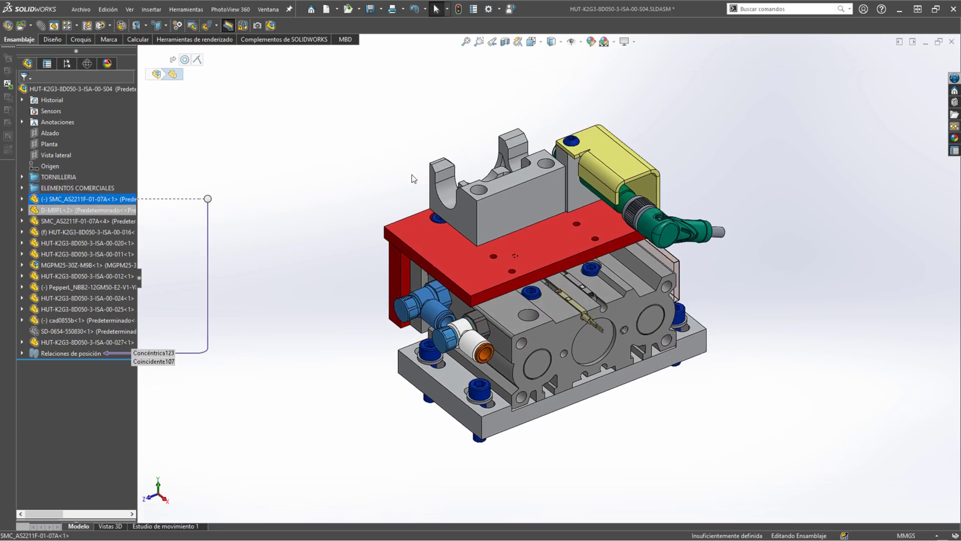
{"action": "left_click", "coordinate": [70, 222], "text": "ctrl"}
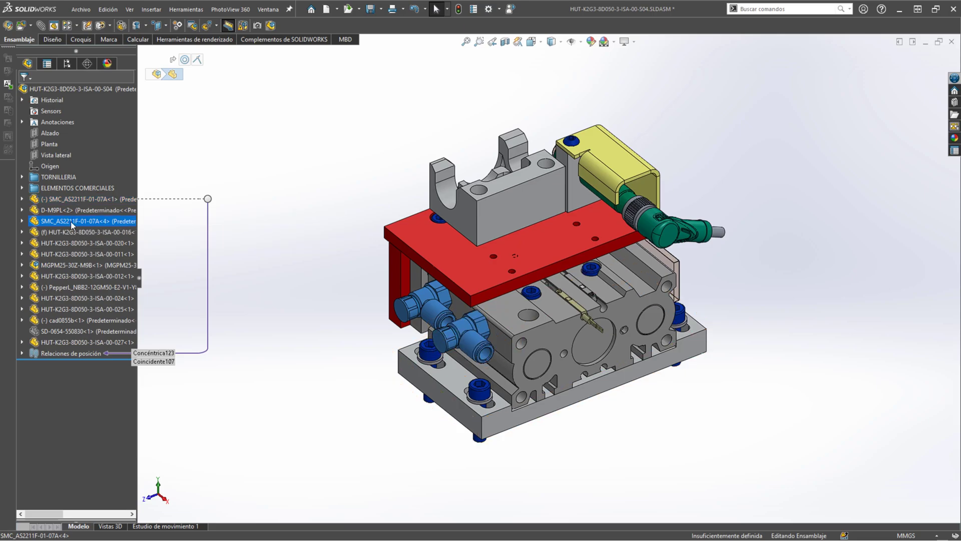
{"action": "left_click", "coordinate": [59, 208], "text": "ctrl"}
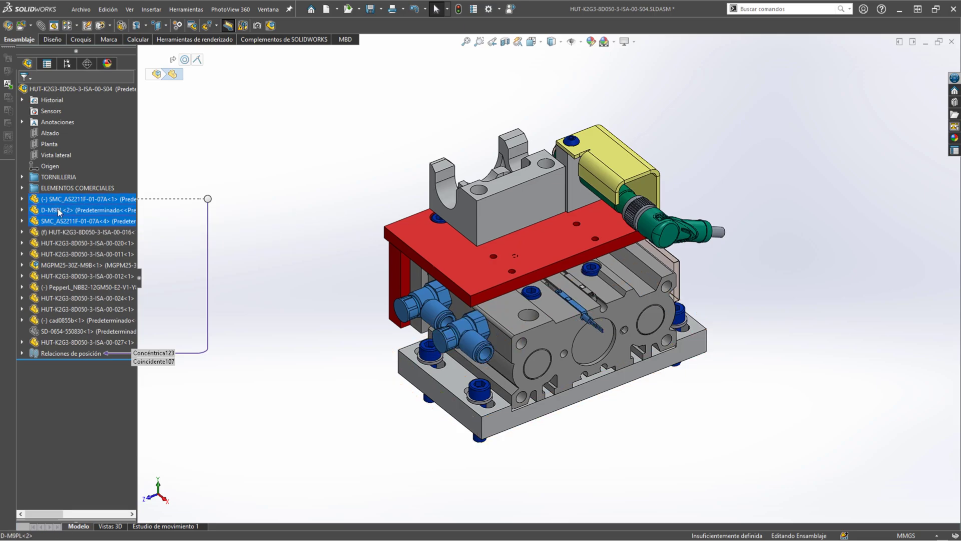
{"action": "left_click", "coordinate": [67, 265], "text": "ctrl"}
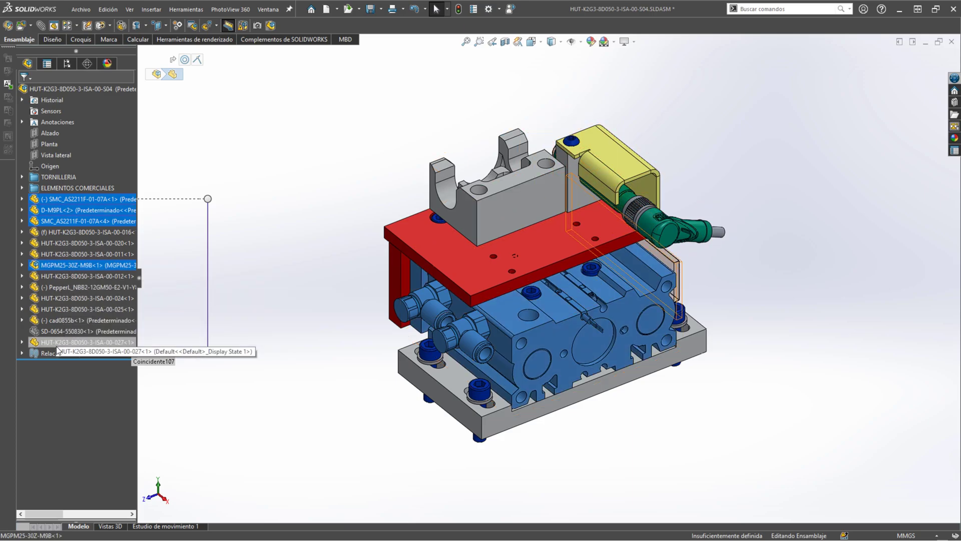
{"action": "left_click", "coordinate": [56, 319], "text": "ctrl"}
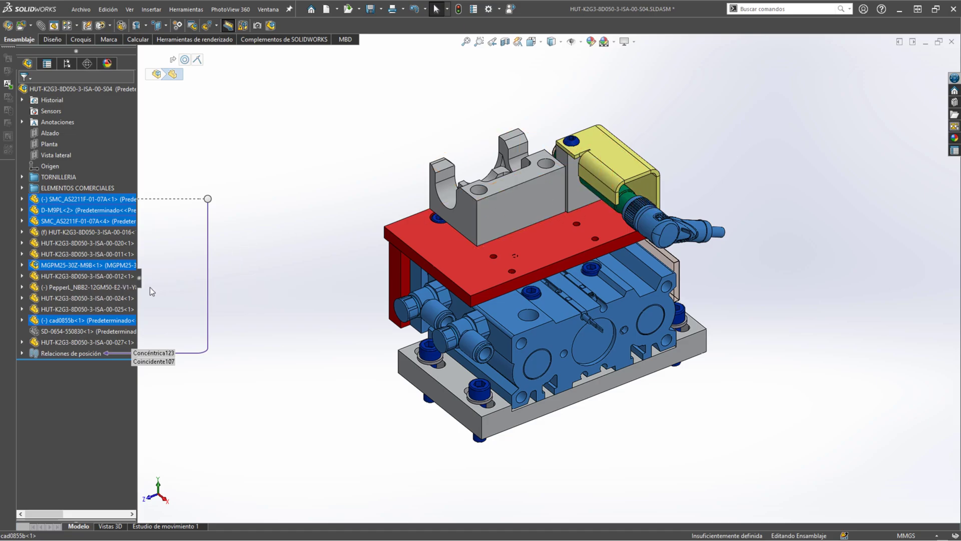
{"action": "left_click", "coordinate": [95, 245], "text": "ctrl"}
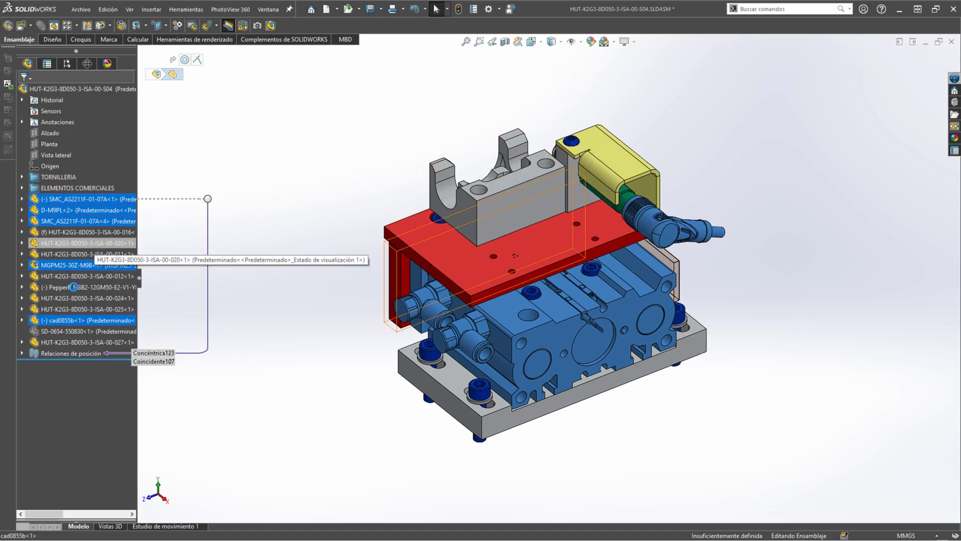
{"action": "left_click", "coordinate": [75, 288], "text": "ctrl"}
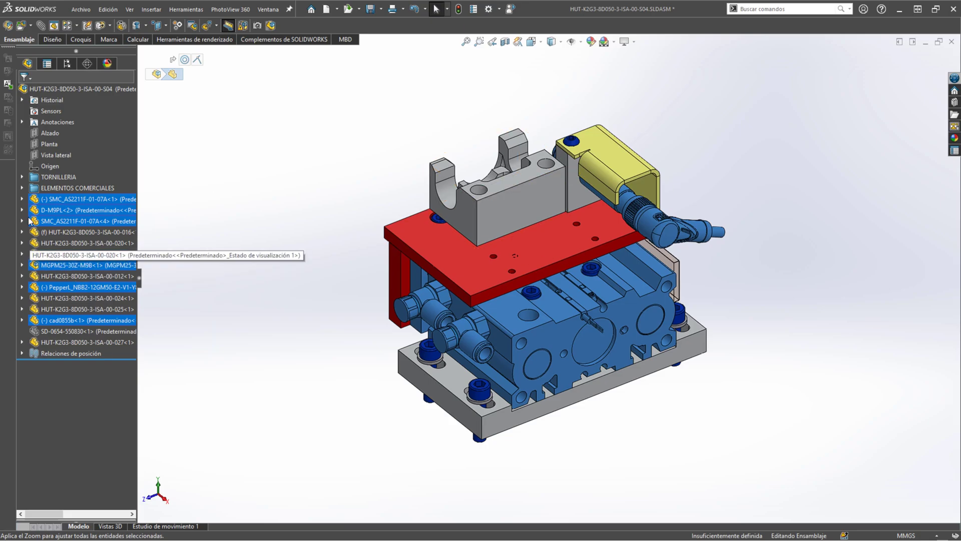
{"action": "left_click_drag", "start_coordinate": [62, 197], "coordinate": [67, 189]}
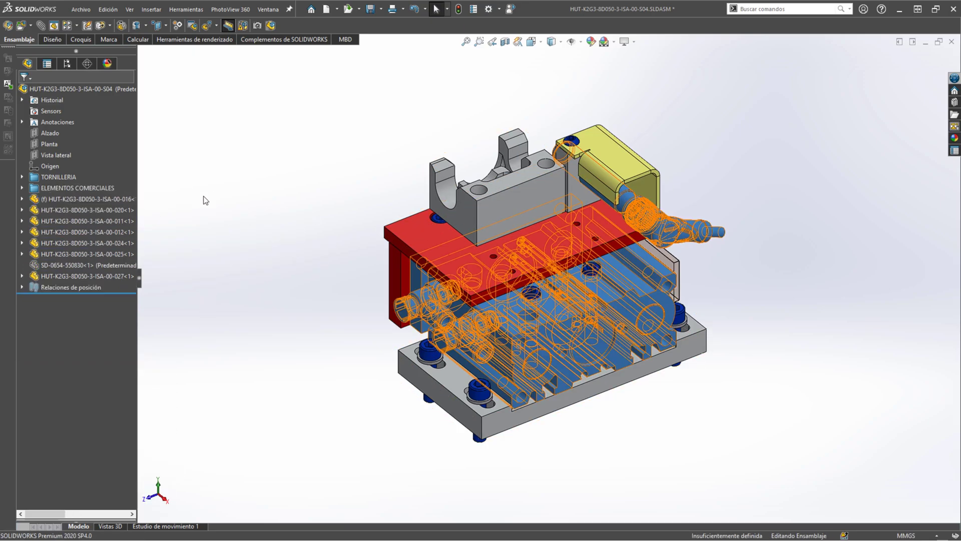
Step: Review the contents of the ELEMENTOS COMERCIALES and TORNILLERIA folders, leaving both collapsed
{"action": "left_click", "coordinate": [228, 208]}
{"action": "middle_click_drag", "start_coordinate": [452, 227], "coordinate": [576, 234]}
{"action": "left_click", "coordinate": [22, 187]}
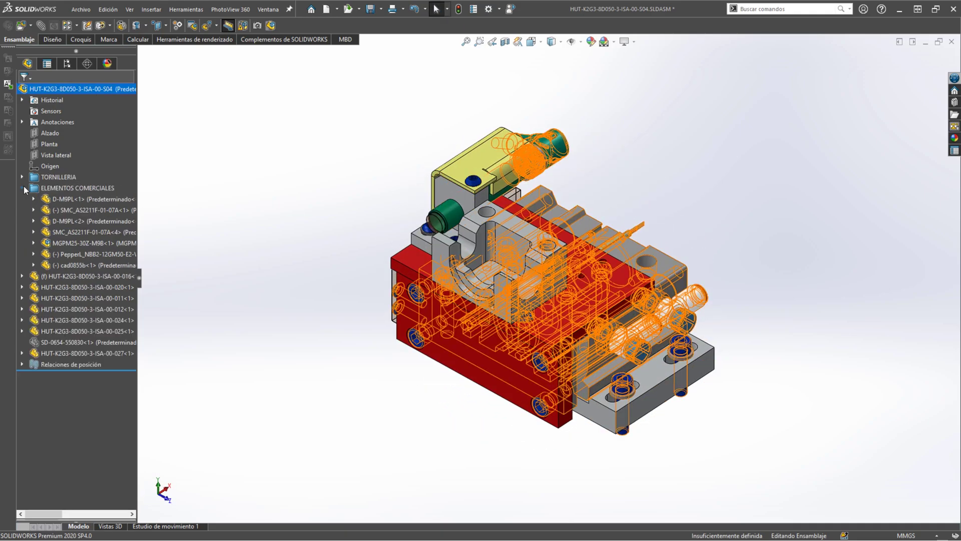
{"action": "left_click", "coordinate": [23, 186]}
{"action": "left_click", "coordinate": [21, 178]}
{"action": "left_click", "coordinate": [21, 178]}
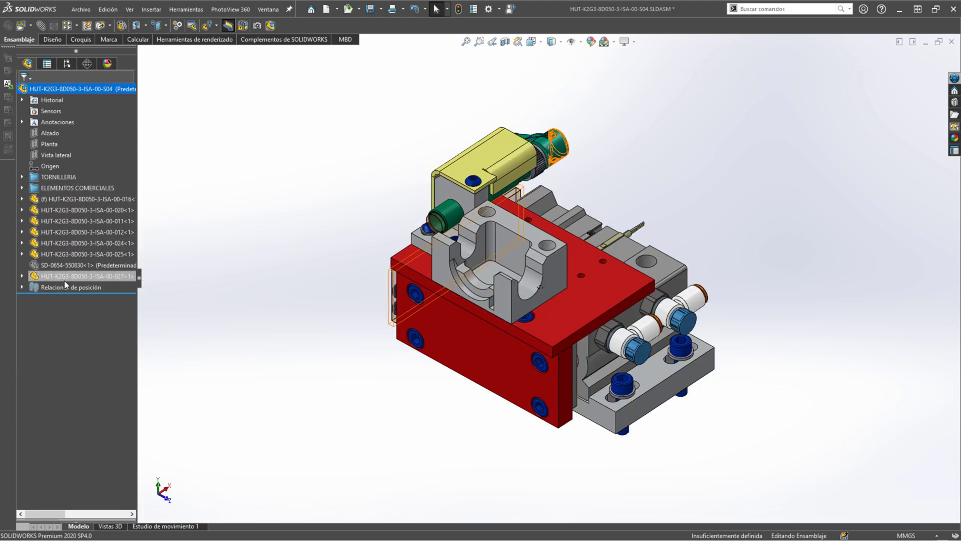
{"action": "mouse_move", "coordinate": [82, 224]}
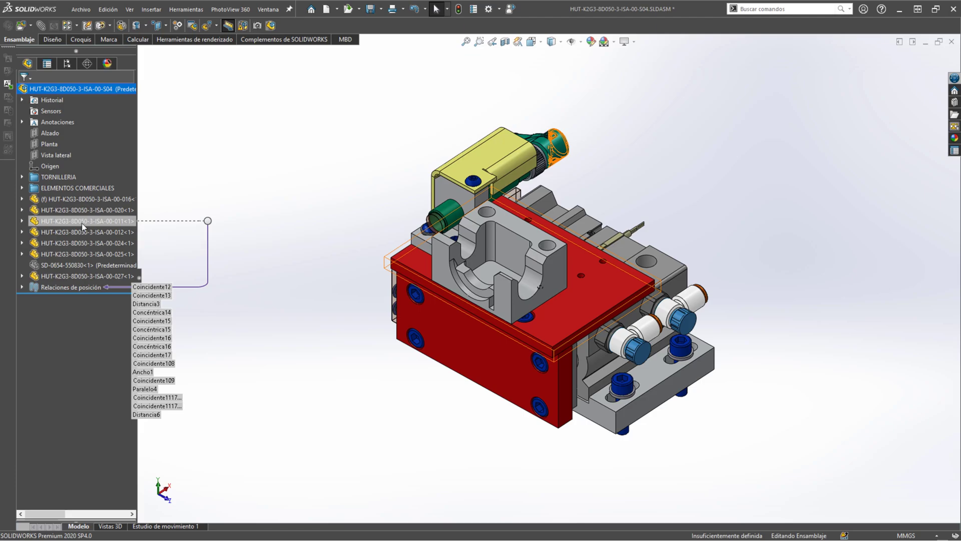
{"action": "left_click", "coordinate": [58, 268]}
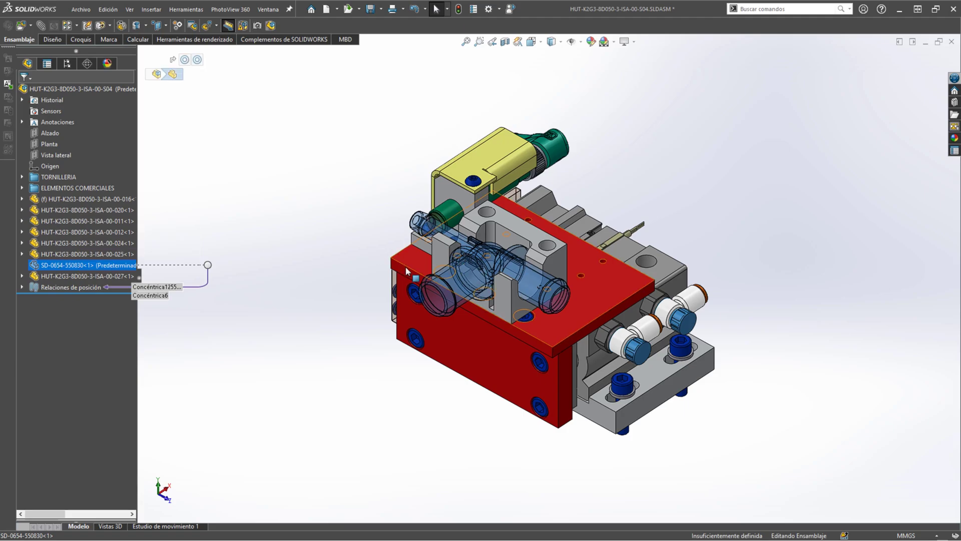
{"action": "scroll", "coordinate": [465, 272], "scroll_direction": "down", "scroll_amount": 3}
{"action": "middle_click_drag", "start_coordinate": [493, 274], "coordinate": [281, 274]}
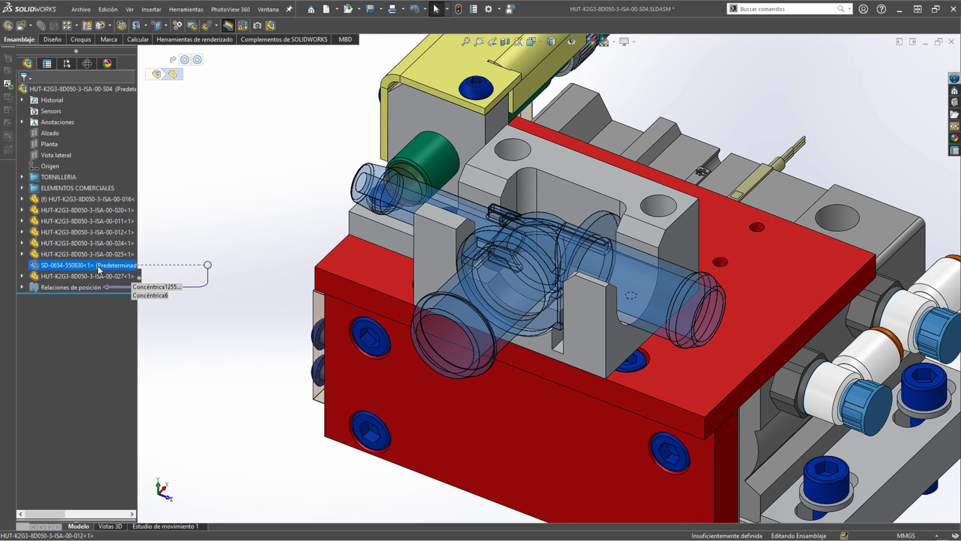
{"action": "right_click", "coordinate": [98, 267]}
{"action": "left_click", "coordinate": [179, 183]}
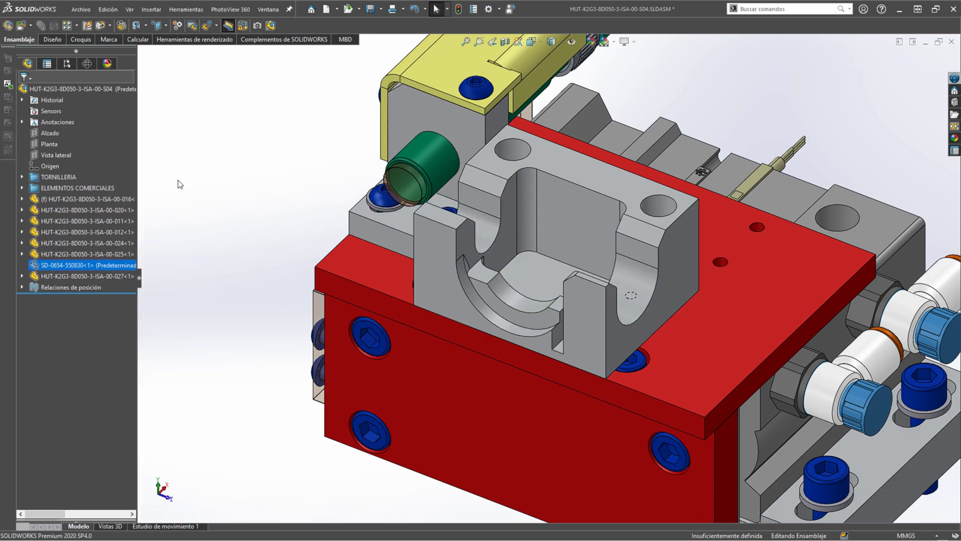
{"action": "key", "text": "f"}
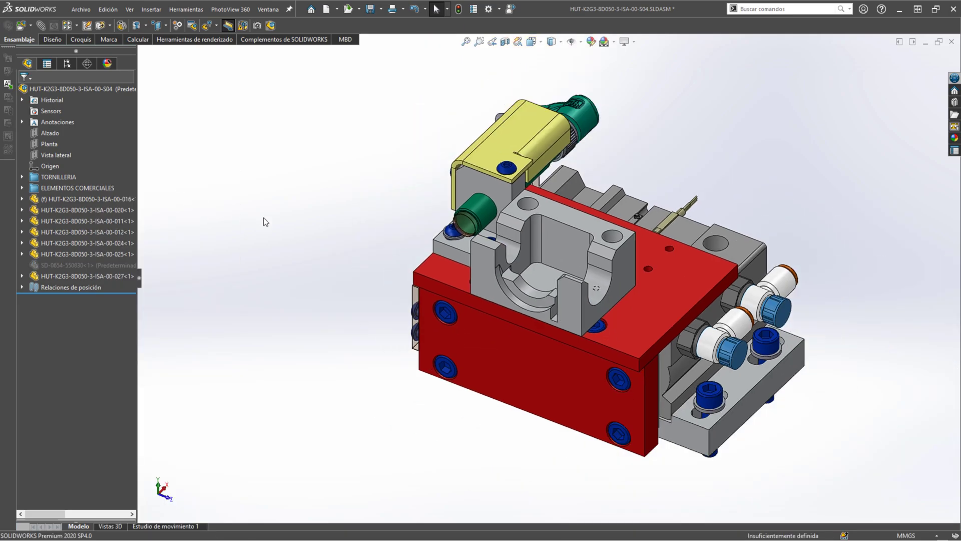
Step: Open the assembly's drawing and examine its exploded view, balloons and bill of materials
{"action": "key", "text": "ctrl+7"}
{"action": "right_click", "coordinate": [78, 87]}
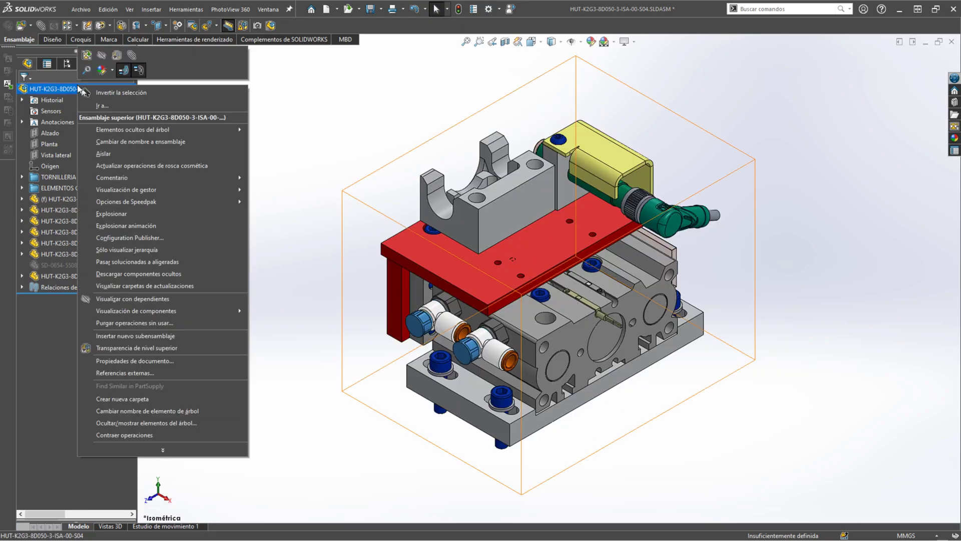
{"action": "left_click", "coordinate": [89, 56]}
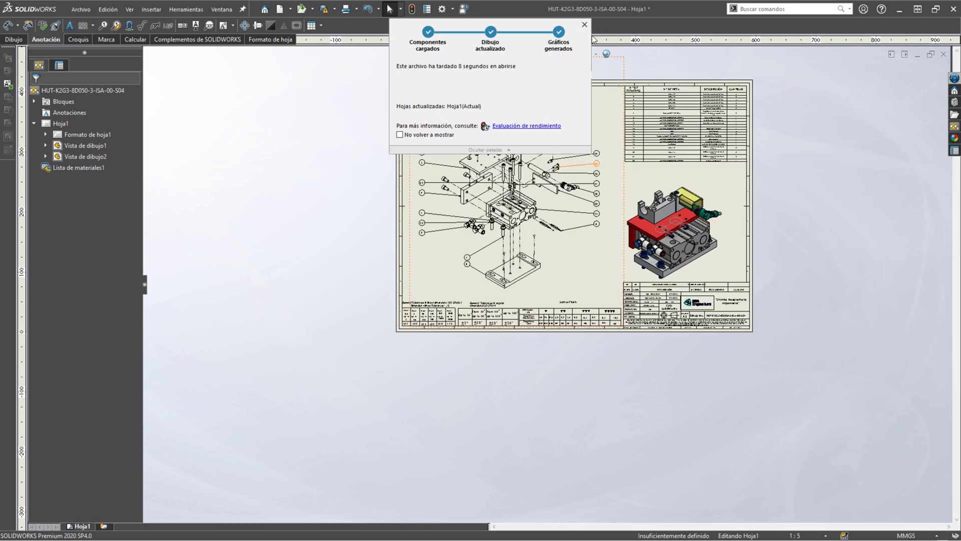
{"action": "scroll", "coordinate": [549, 285], "scroll_direction": "up", "scroll_amount": 2}
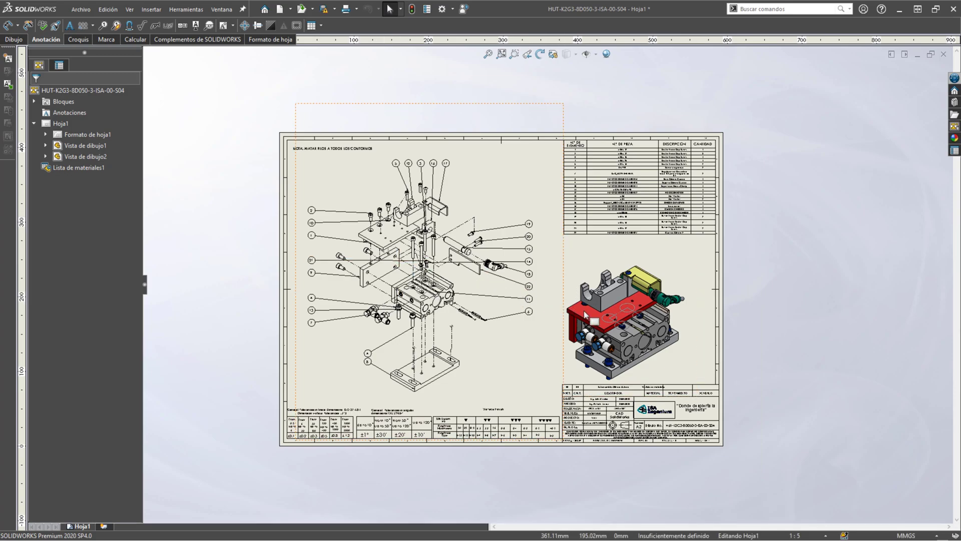
{"action": "scroll", "coordinate": [585, 311], "scroll_direction": "down", "scroll_amount": 2}
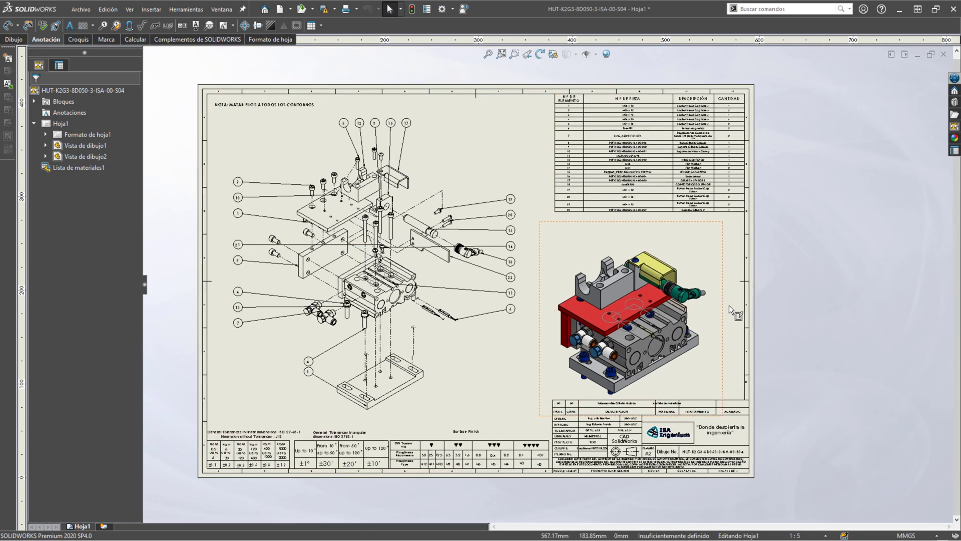
{"action": "scroll", "coordinate": [657, 189], "scroll_direction": "up", "scroll_amount": 3}
{"action": "scroll", "coordinate": [657, 189], "scroll_direction": "down", "scroll_amount": 3}
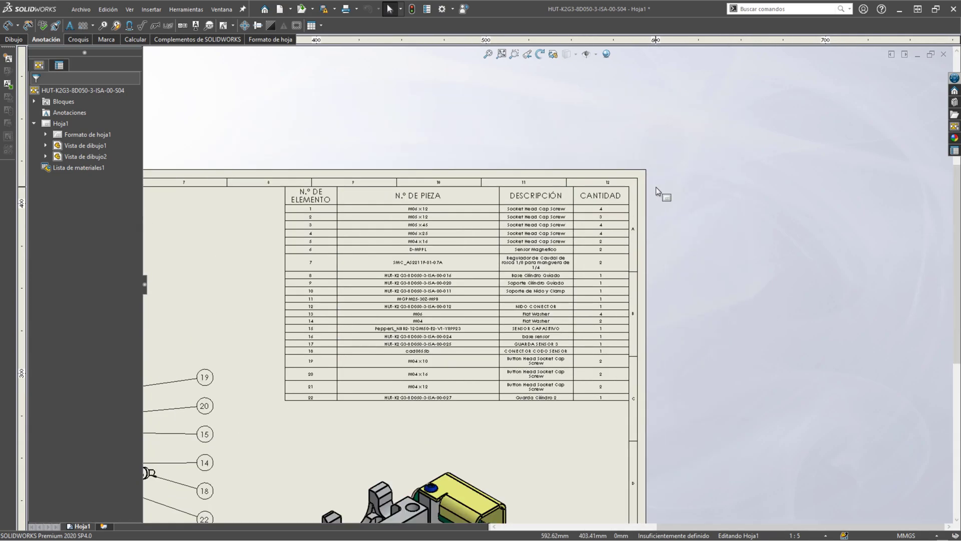
{"action": "scroll", "coordinate": [438, 321], "scroll_direction": "up", "scroll_amount": 2}
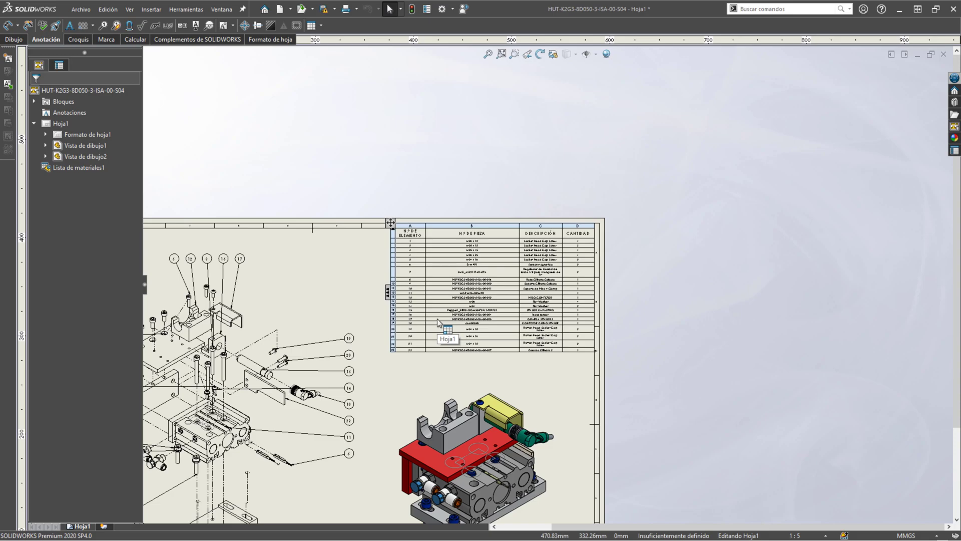
{"action": "scroll", "coordinate": [493, 173], "scroll_direction": "down", "scroll_amount": 2}
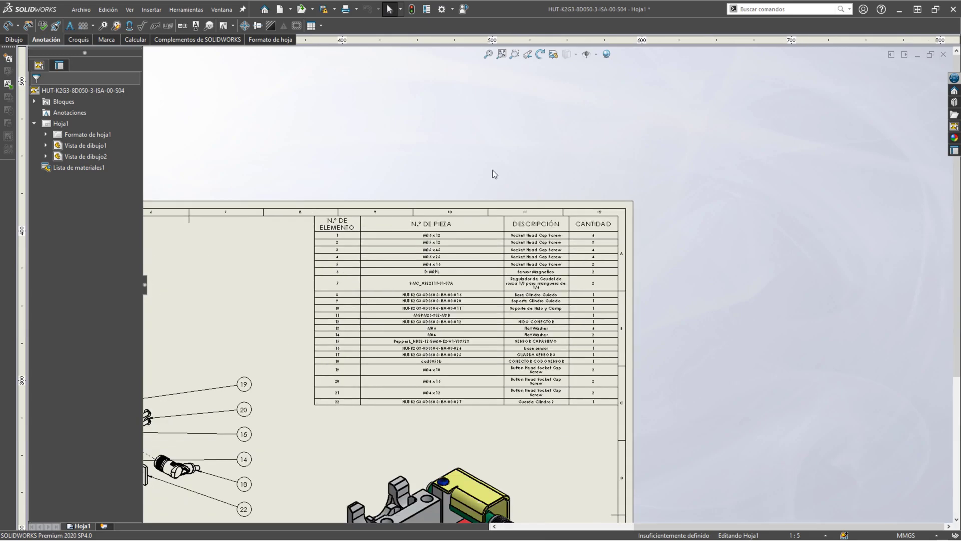
Step: Return to the assembly and add a derived configuration named SIN TONRILLOS under the Predeterminado configuration
{"action": "key", "text": "ctrl+Tab"}
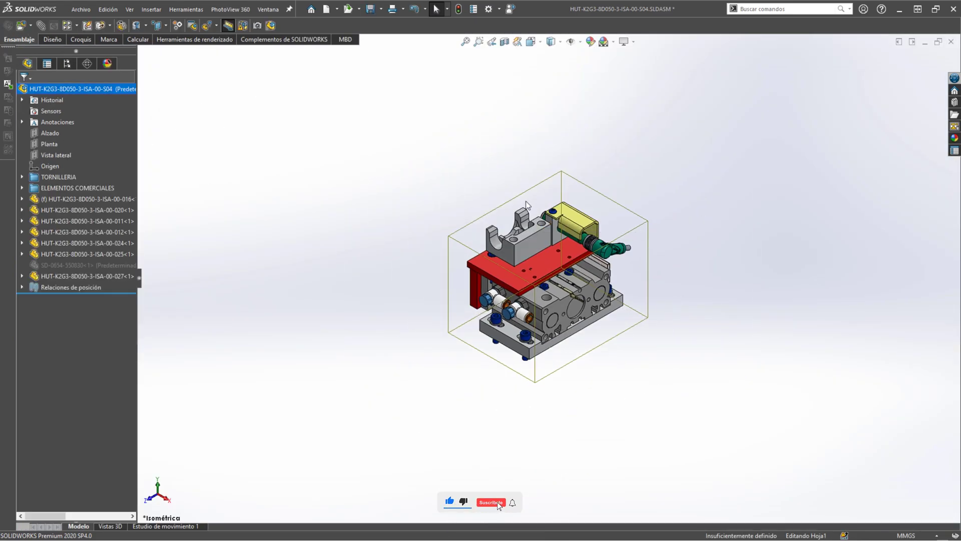
{"action": "left_click", "coordinate": [70, 62]}
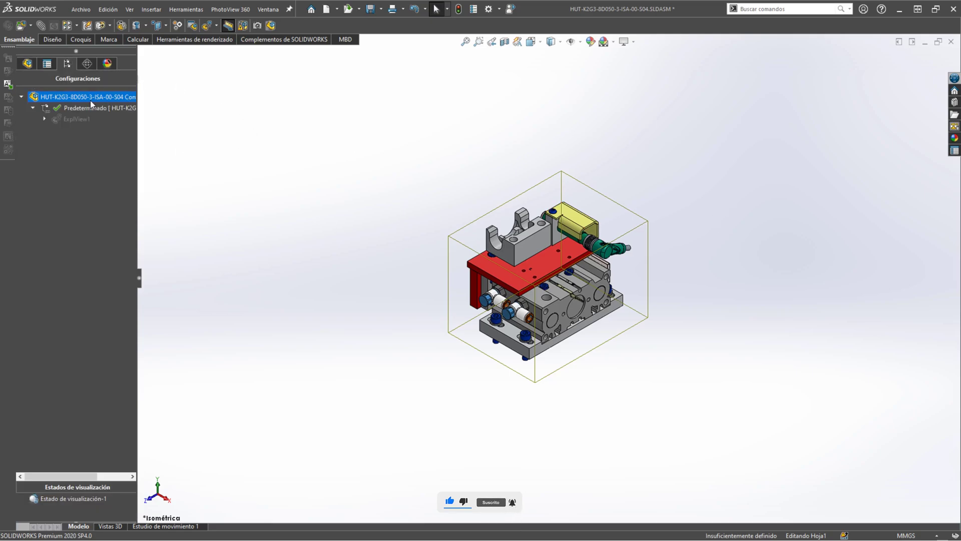
{"action": "right_click", "coordinate": [80, 109]}
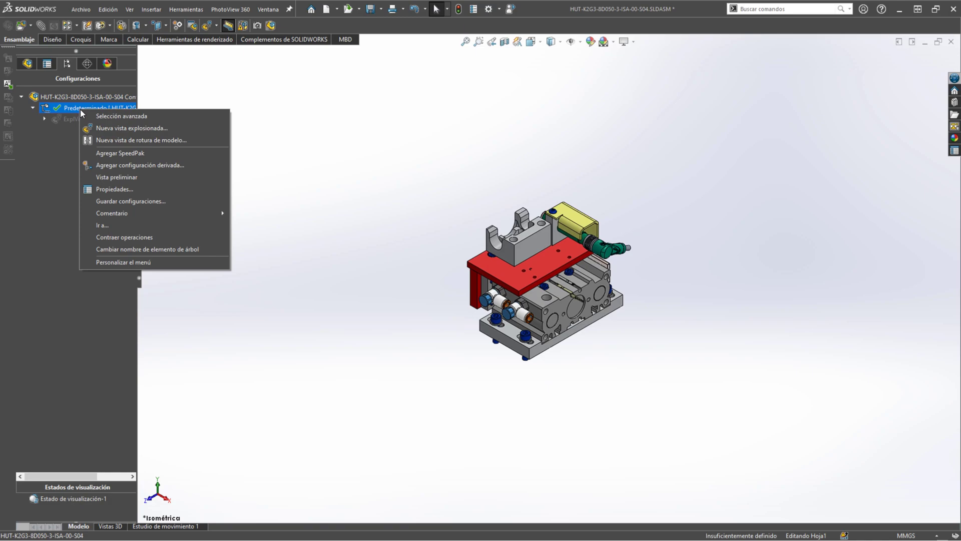
{"action": "left_click", "coordinate": [122, 169]}
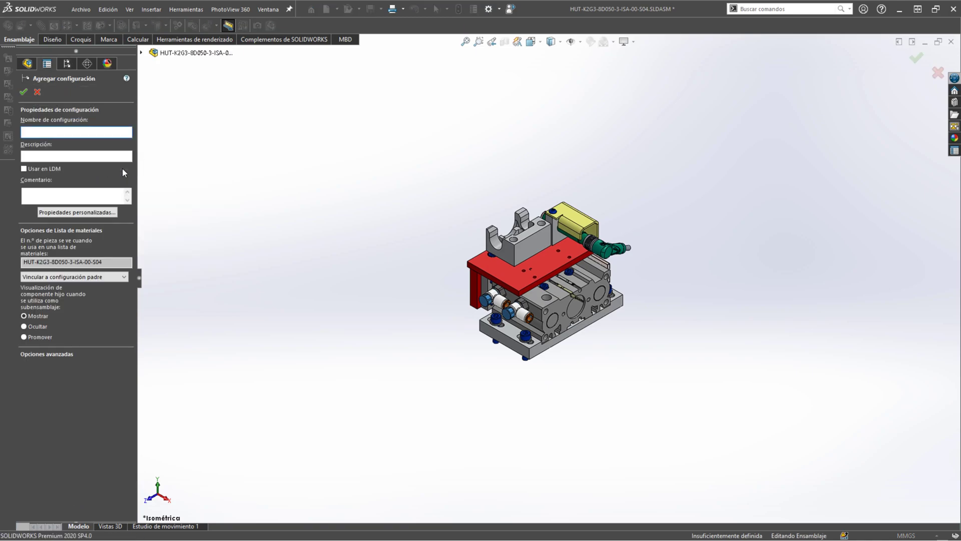
{"action": "type", "text": "SIN TONRILLOS"}
{"action": "left_click", "coordinate": [24, 91]}
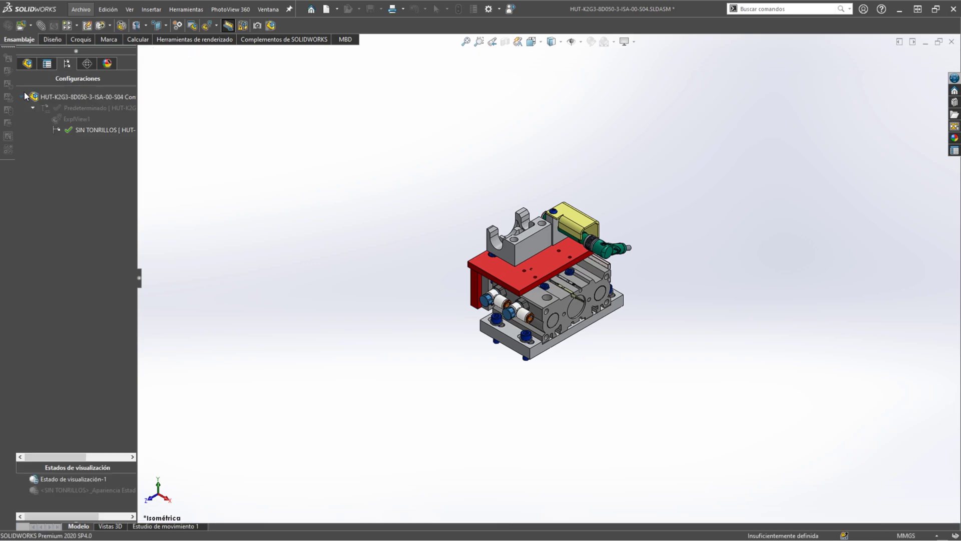
Step: Add a second derived configuration named SIN EC under the Predeterminado configuration
{"action": "left_click", "coordinate": [83, 99]}
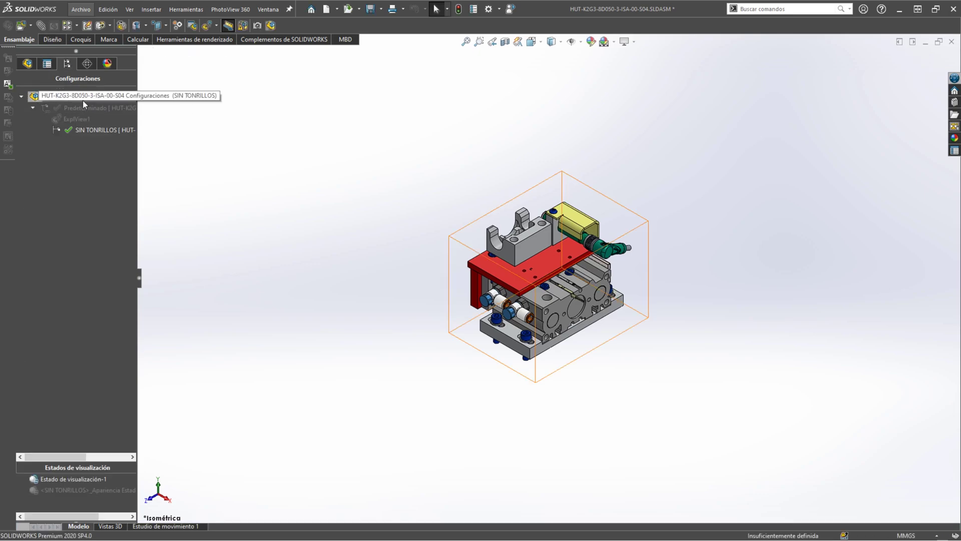
{"action": "right_click", "coordinate": [82, 101]}
{"action": "right_click", "coordinate": [71, 109]}
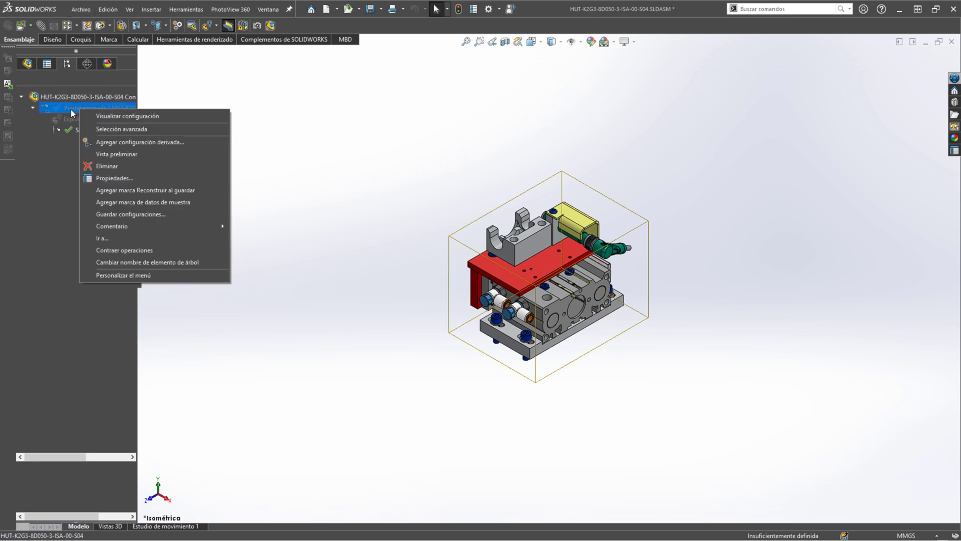
{"action": "left_click", "coordinate": [107, 141]}
{"action": "type", "text": "SIN"}
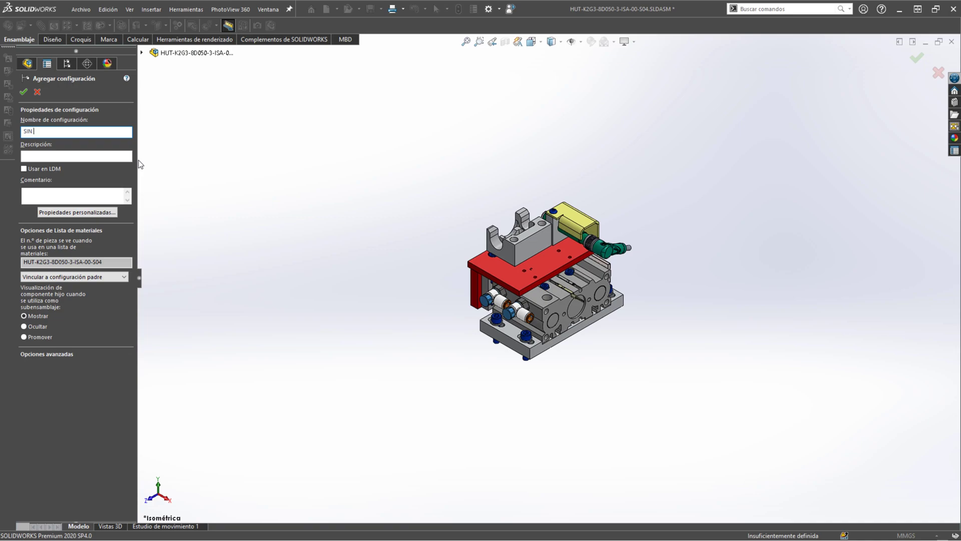
{"action": "type", "text": " EC"}
{"action": "left_click", "coordinate": [24, 92]}
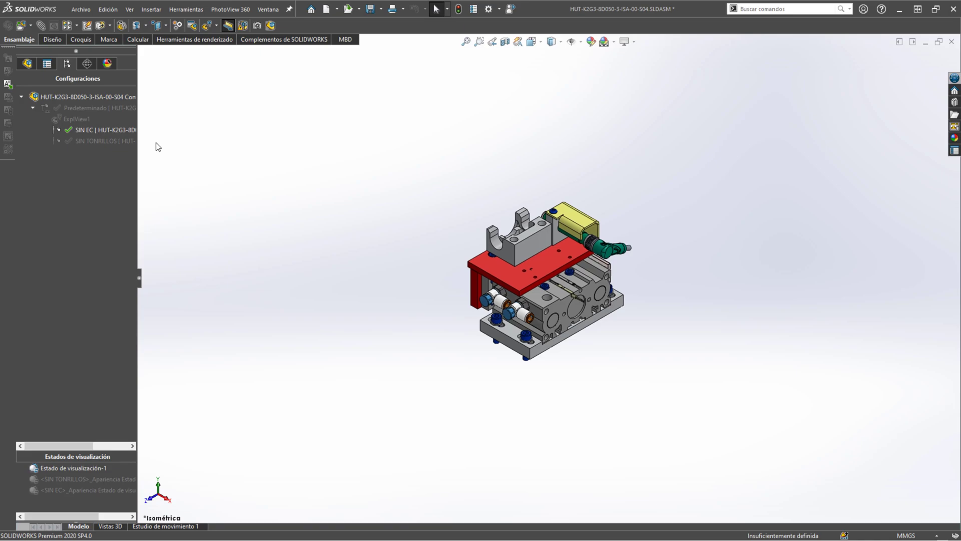
Step: Activate the Predeterminado configuration and return to the assembly's component tree
{"action": "left_click", "coordinate": [79, 109]}
{"action": "double_click", "coordinate": [79, 109]}
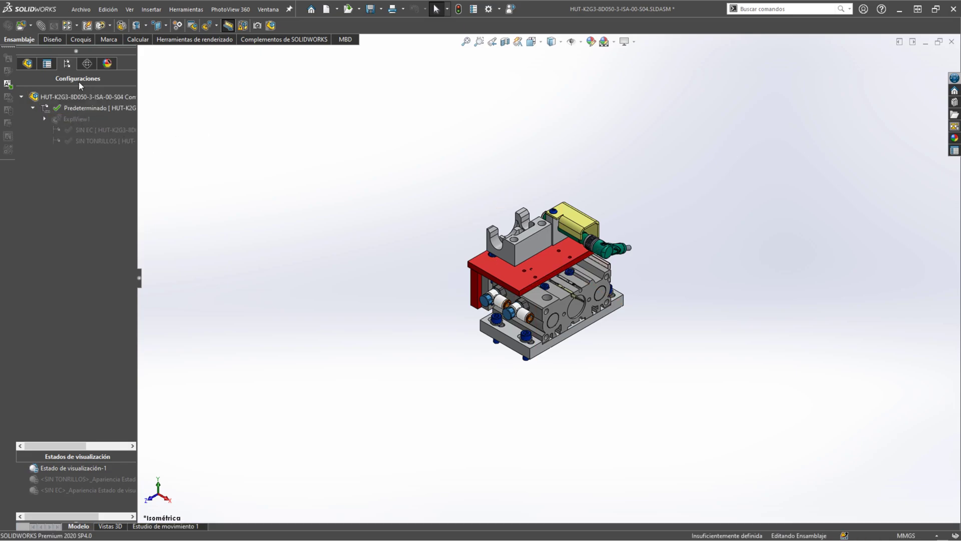
{"action": "left_click", "coordinate": [27, 63]}
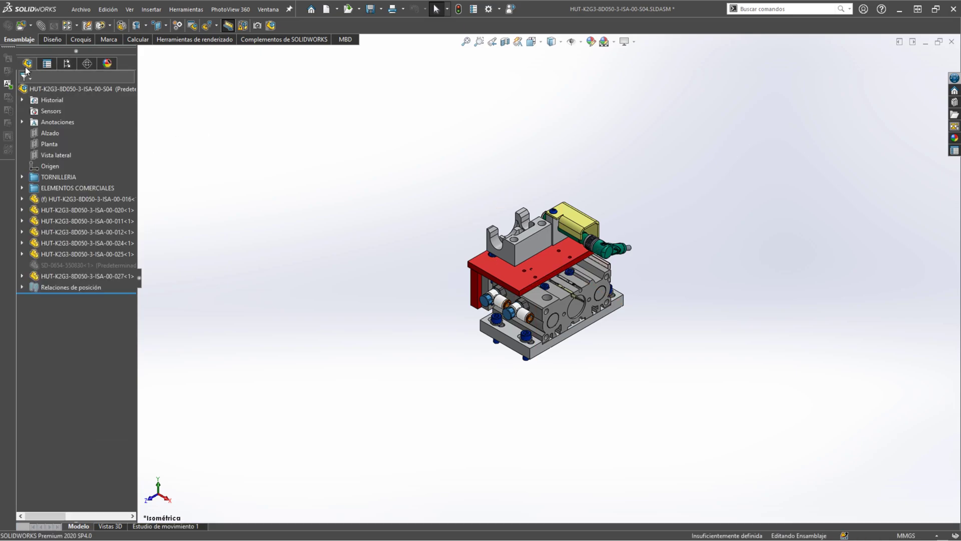
Step: Select all the screws and washers in the TORNILLERIA folder and mark them as excluded from the bill of materials
{"action": "left_click", "coordinate": [22, 178]}
{"action": "left_click", "coordinate": [58, 188]}
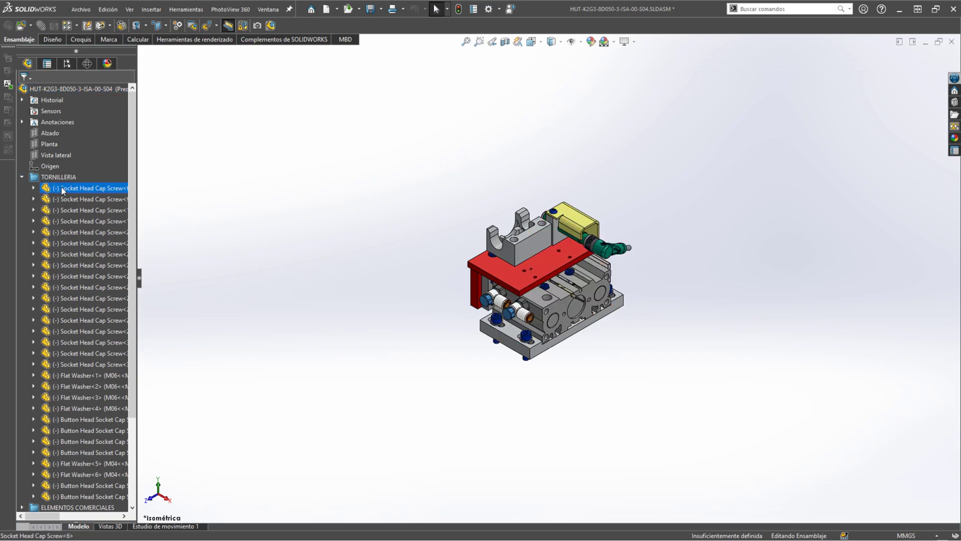
{"action": "scroll", "coordinate": [83, 240], "scroll_direction": "down", "scroll_amount": 3}
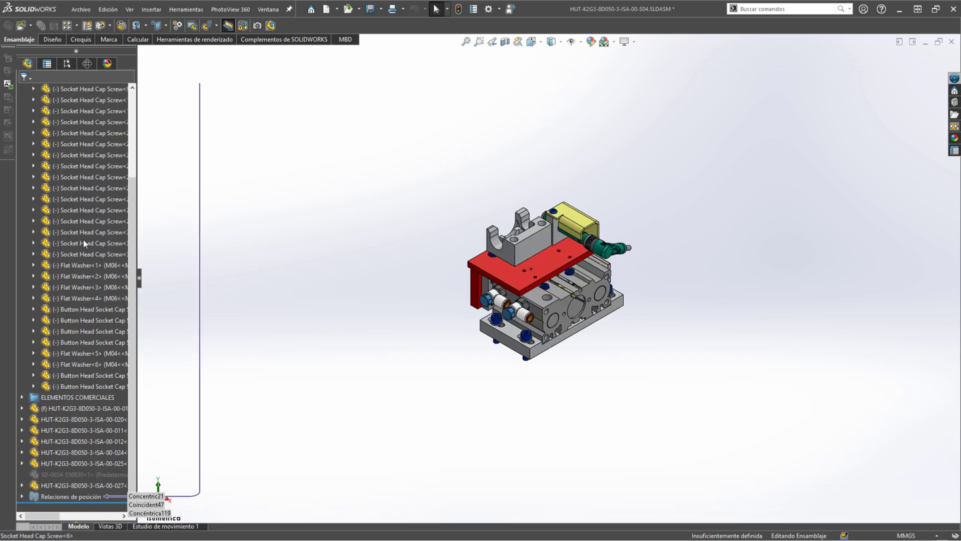
{"action": "left_click", "coordinate": [70, 386], "text": "shift"}
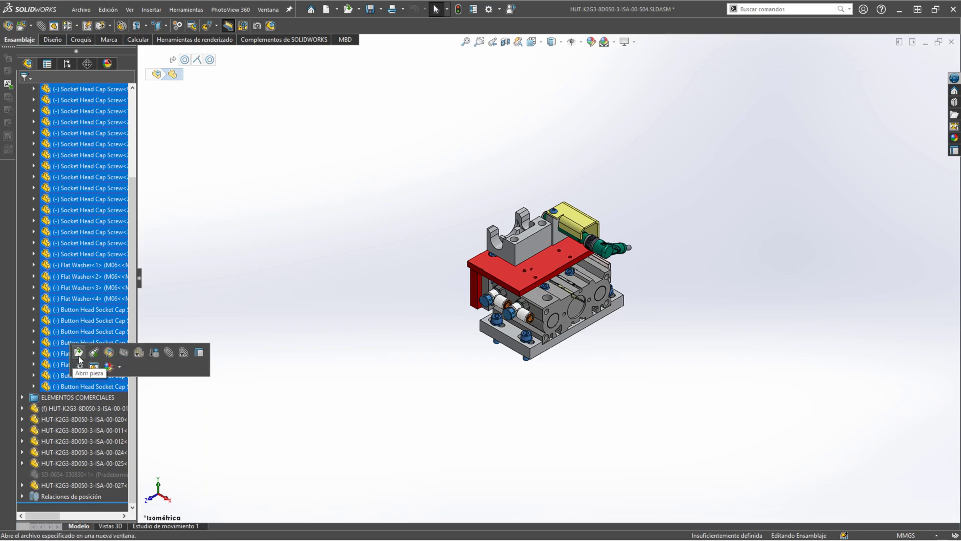
{"action": "left_click", "coordinate": [198, 352]}
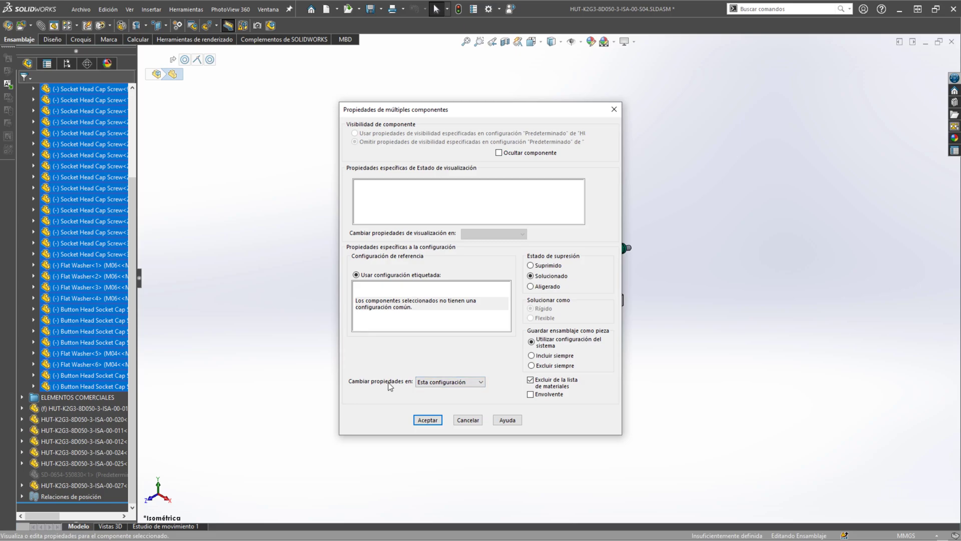
Step: Apply the fasteners' exclusion only to the SIN TONRILLOS configuration and collapse the TORNILLERIA folder
{"action": "left_click", "coordinate": [482, 383]}
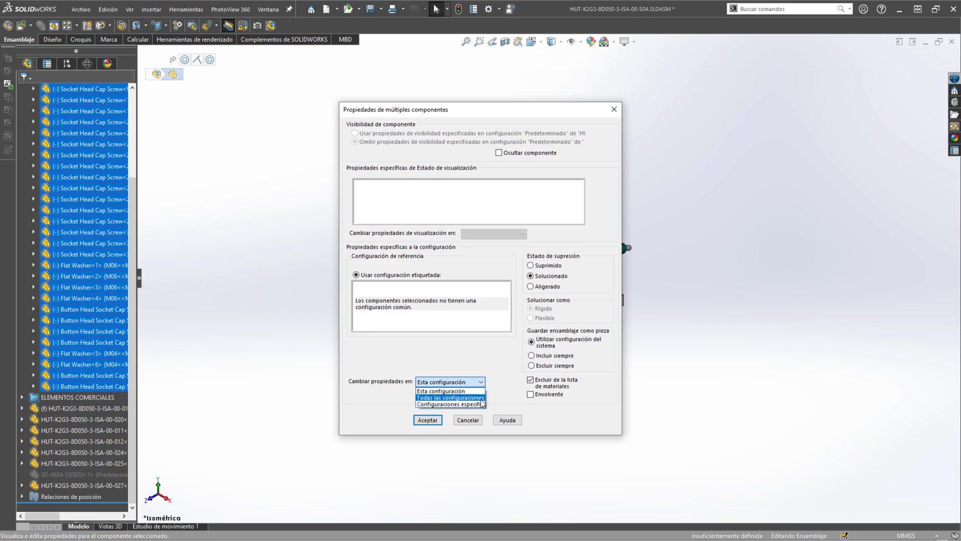
{"action": "left_click", "coordinate": [479, 404]}
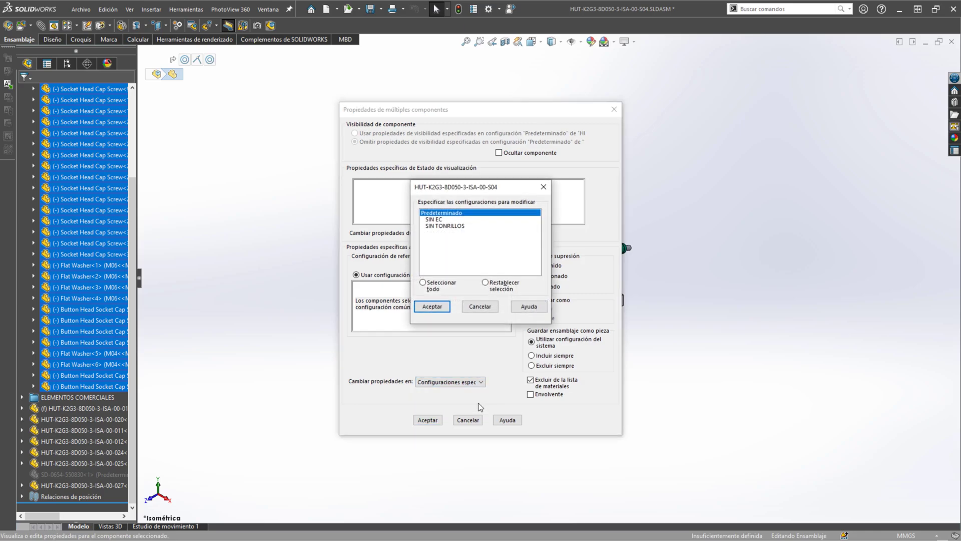
{"action": "left_click", "coordinate": [445, 226]}
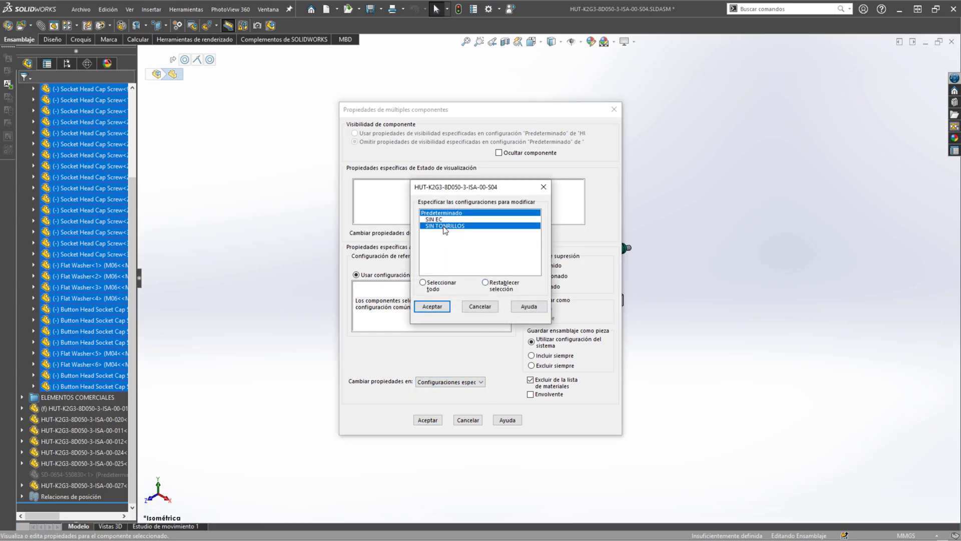
{"action": "left_click", "coordinate": [450, 214]}
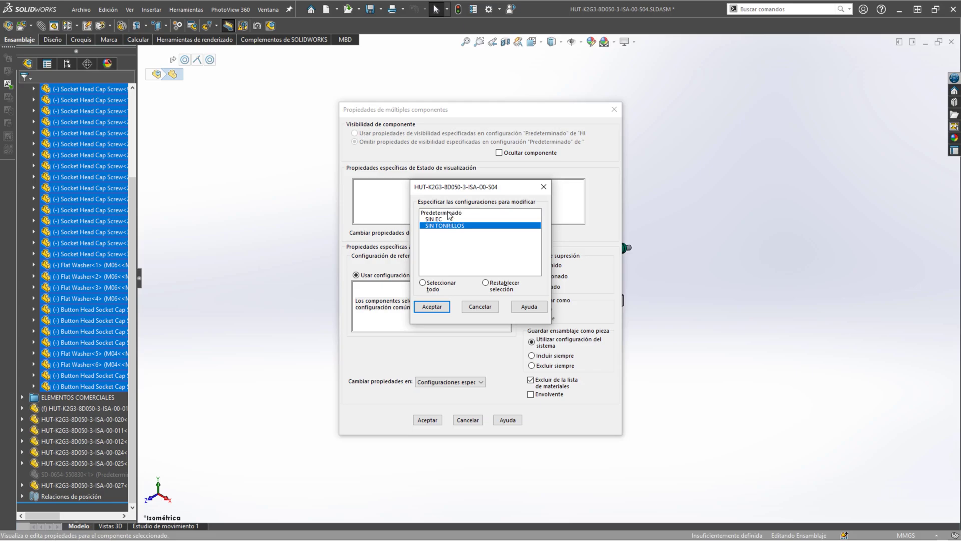
{"action": "left_click", "coordinate": [440, 307]}
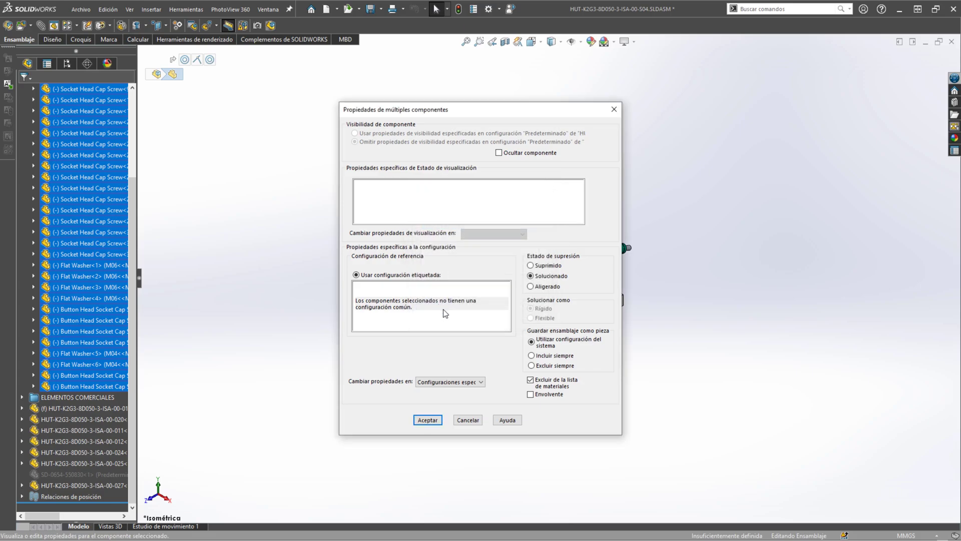
{"action": "left_click", "coordinate": [428, 421]}
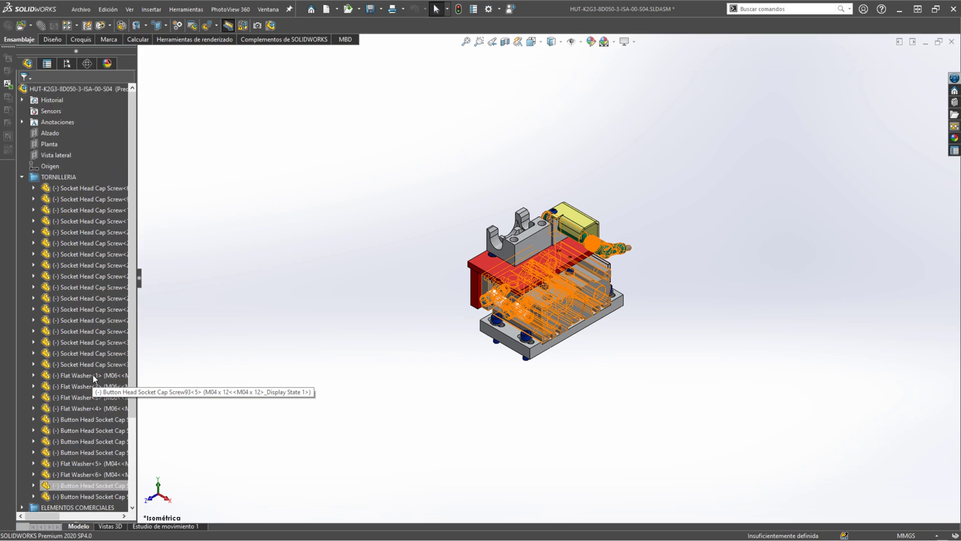
{"action": "scroll", "coordinate": [21, 254], "scroll_direction": "up", "scroll_amount": 3}
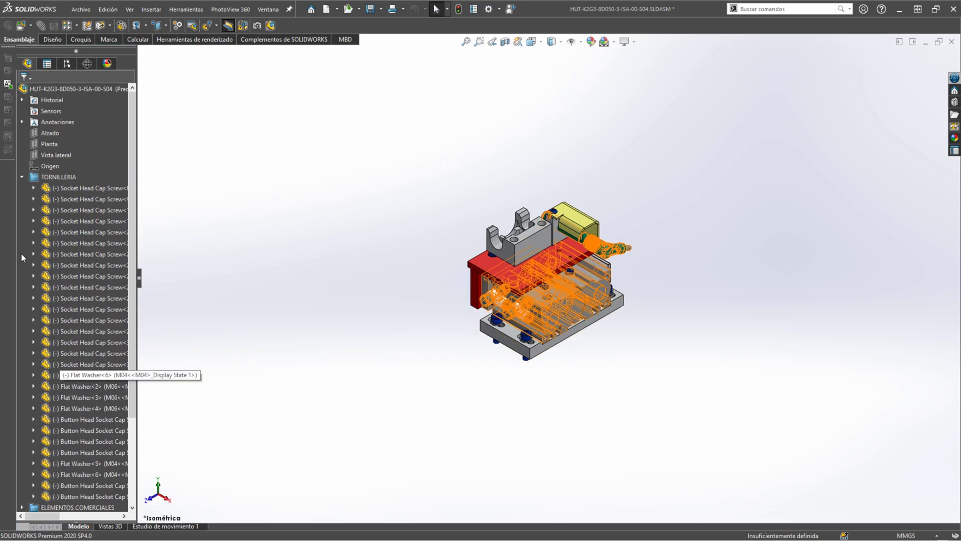
{"action": "left_click", "coordinate": [22, 177]}
Step: Select all the components in the ELEMENTOS COMERCIALES folder and mark them as excluded from the bill of materials
{"action": "left_click", "coordinate": [22, 188]}
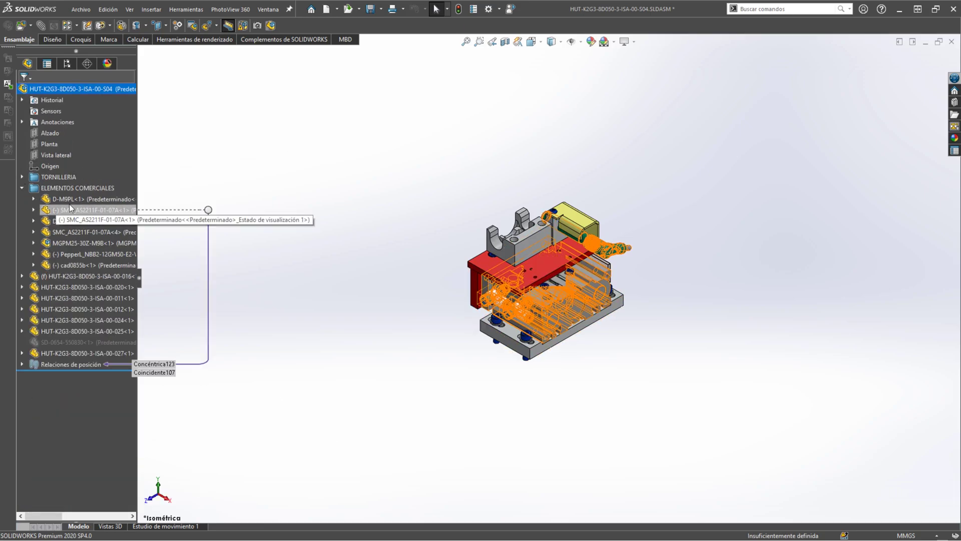
{"action": "left_click", "coordinate": [63, 221]}
{"action": "left_click", "coordinate": [66, 265], "text": "shift"}
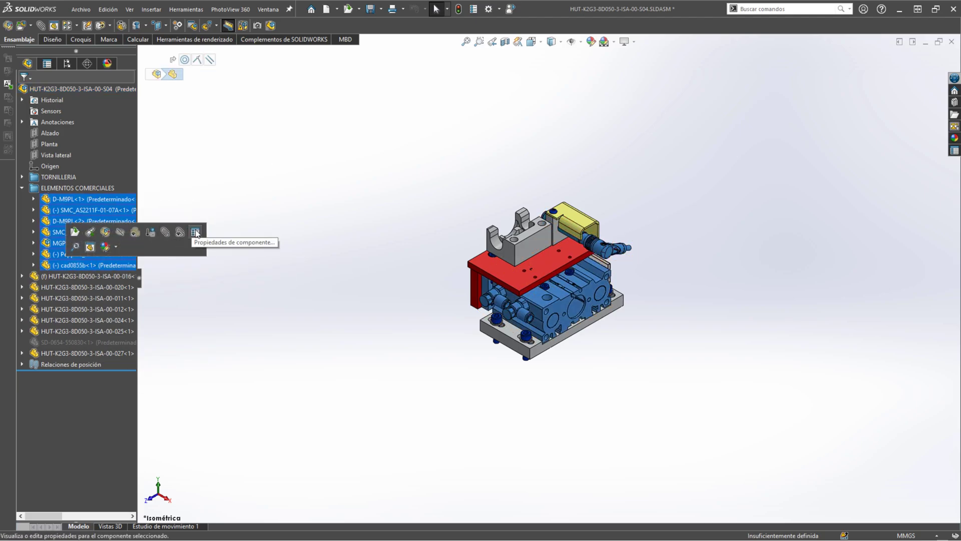
{"action": "left_click", "coordinate": [196, 232]}
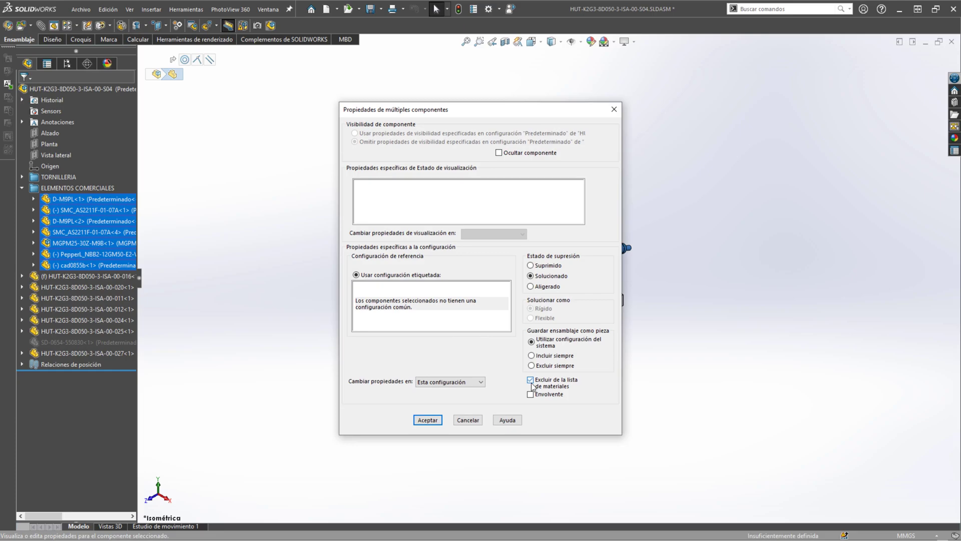
Step: Apply the commercial components' exclusion only to the SIN EC configuration and collapse the ELEMENTOS COMERCIALES folder
{"action": "left_click", "coordinate": [460, 382]}
{"action": "left_click", "coordinate": [466, 407]}
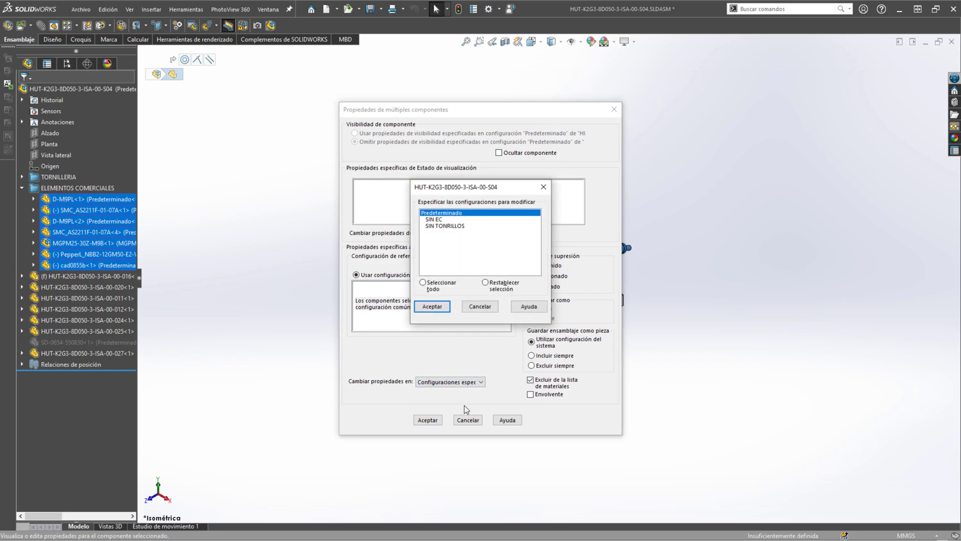
{"action": "left_click", "coordinate": [433, 219], "text": "ctrl"}
{"action": "left_click", "coordinate": [433, 218]}
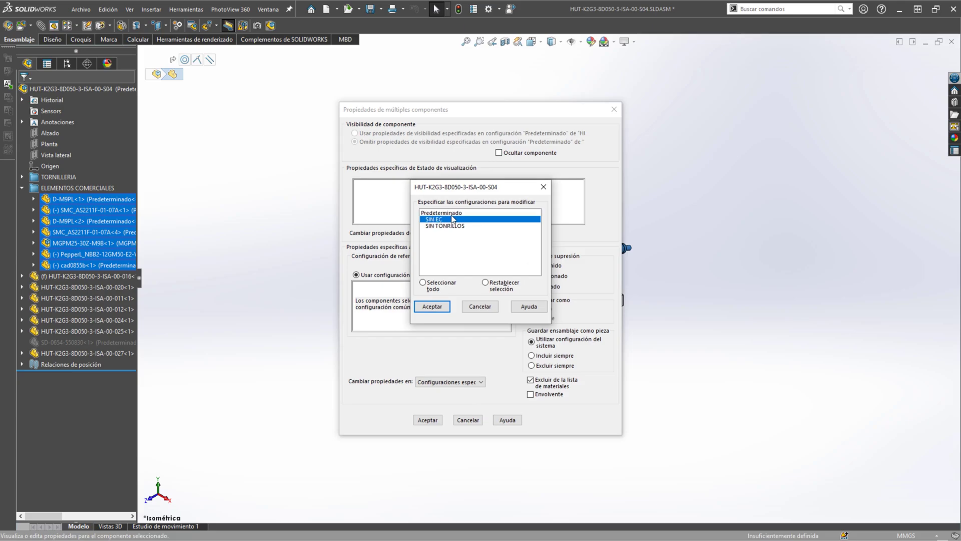
{"action": "left_click", "coordinate": [433, 306]}
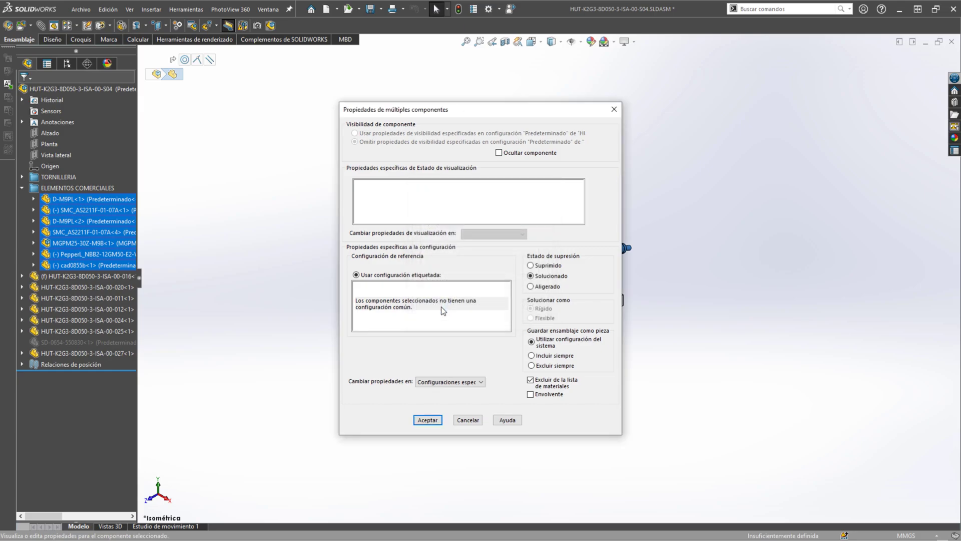
{"action": "left_click", "coordinate": [428, 420]}
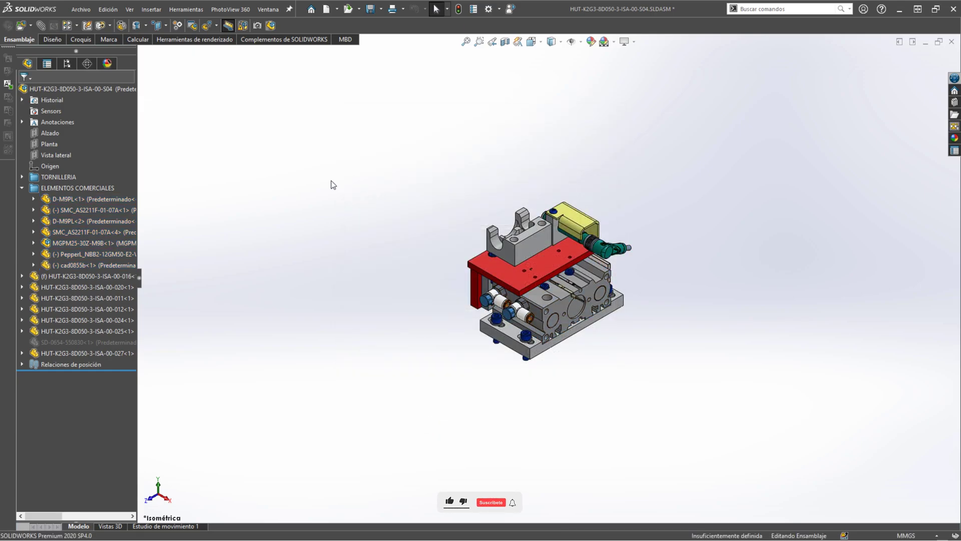
{"action": "left_click", "coordinate": [24, 189]}
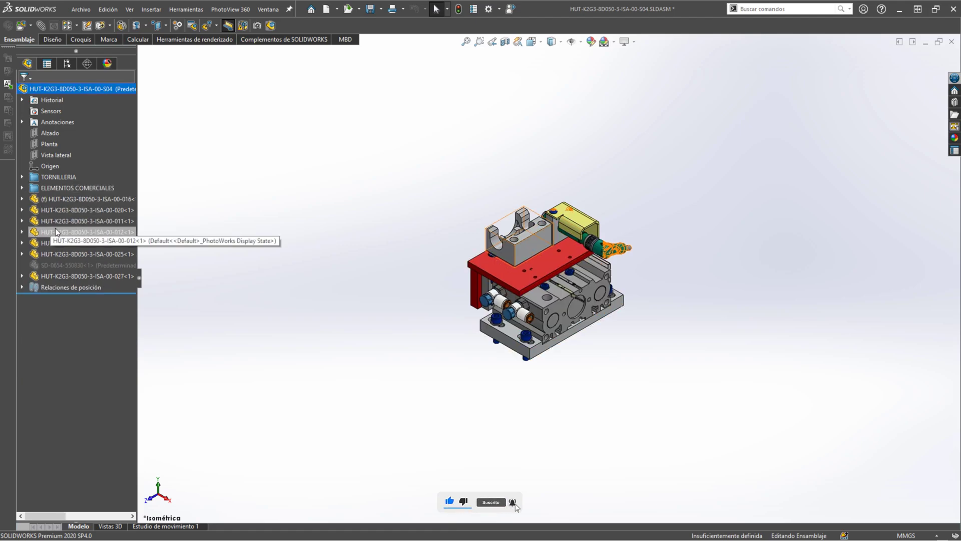
Step: Switch to the assembly's drawing and examine the bill of materials table
{"action": "mouse_move", "coordinate": [55, 233]}
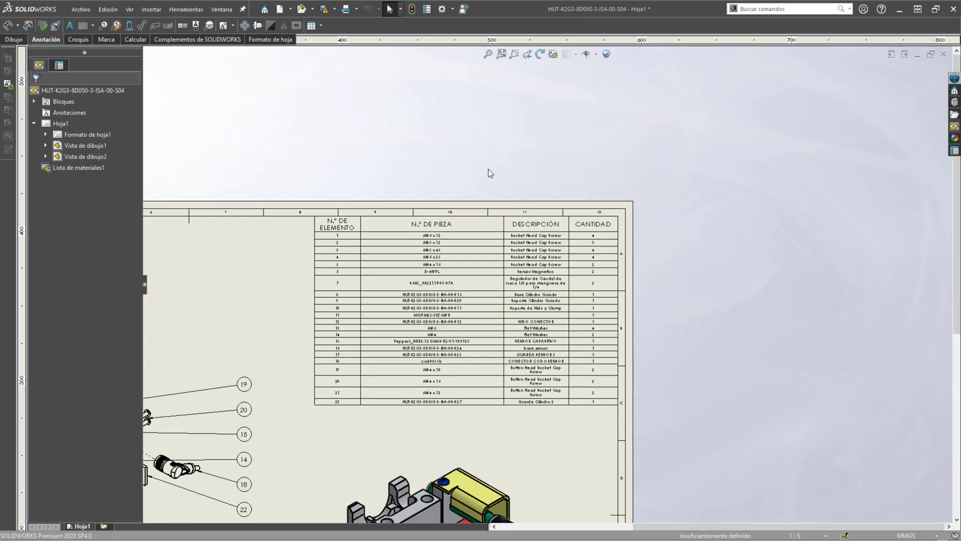
{"action": "left_click", "coordinate": [455, 247]}
{"action": "scroll", "coordinate": [466, 270], "scroll_direction": "up", "scroll_amount": 2}
{"action": "scroll", "coordinate": [466, 272], "scroll_direction": "down", "scroll_amount": 2}
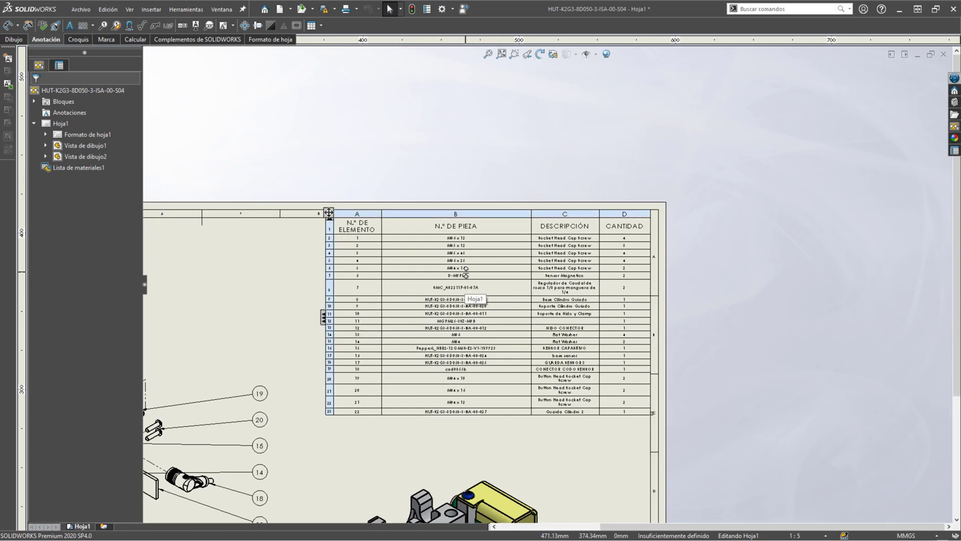
{"action": "scroll", "coordinate": [464, 272], "scroll_direction": "up", "scroll_amount": 3}
{"action": "left_click", "coordinate": [176, 164]}
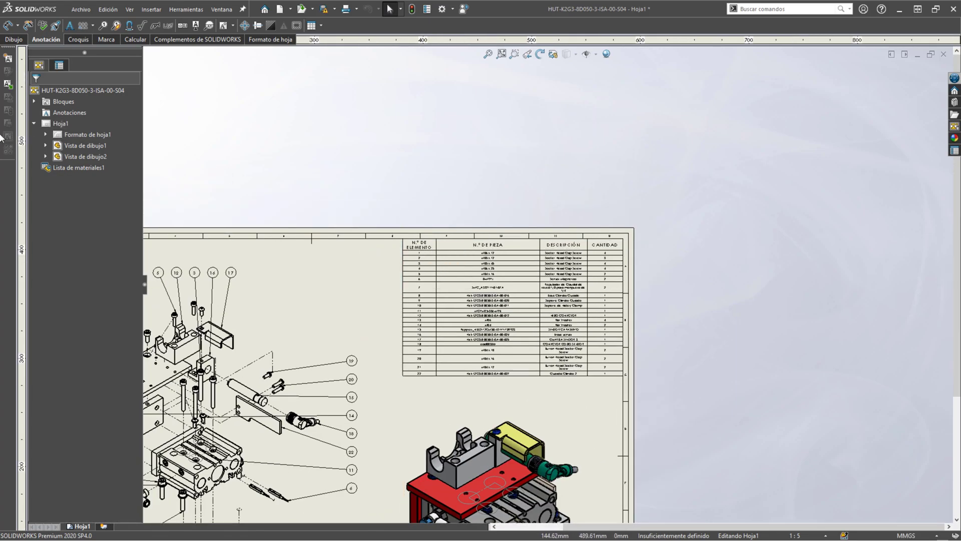
Step: Set the bill of materials to use SIN TONRILLOS instead of Predeterminado and inspect the listed components
{"action": "left_click", "coordinate": [408, 241]}
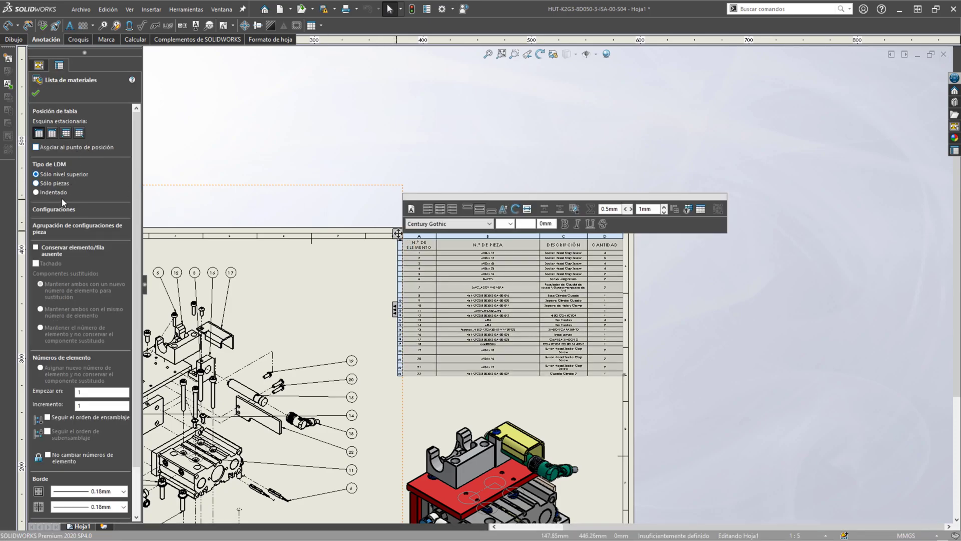
{"action": "left_click", "coordinate": [50, 209]}
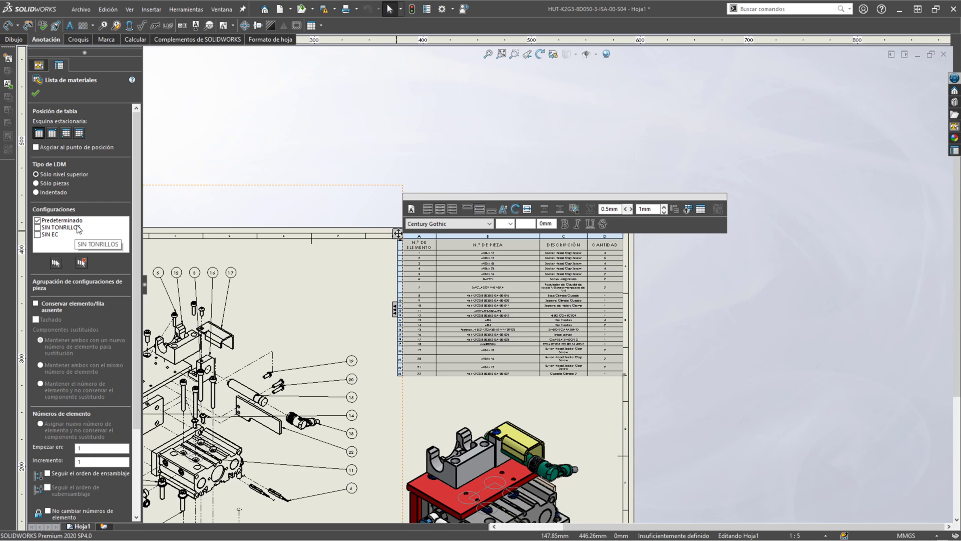
{"action": "left_click", "coordinate": [37, 228]}
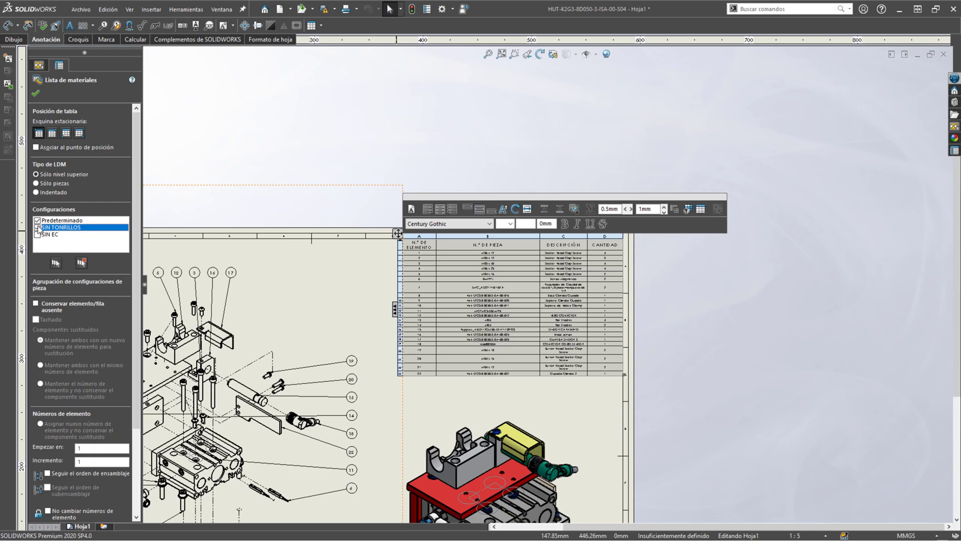
{"action": "left_click", "coordinate": [37, 220]}
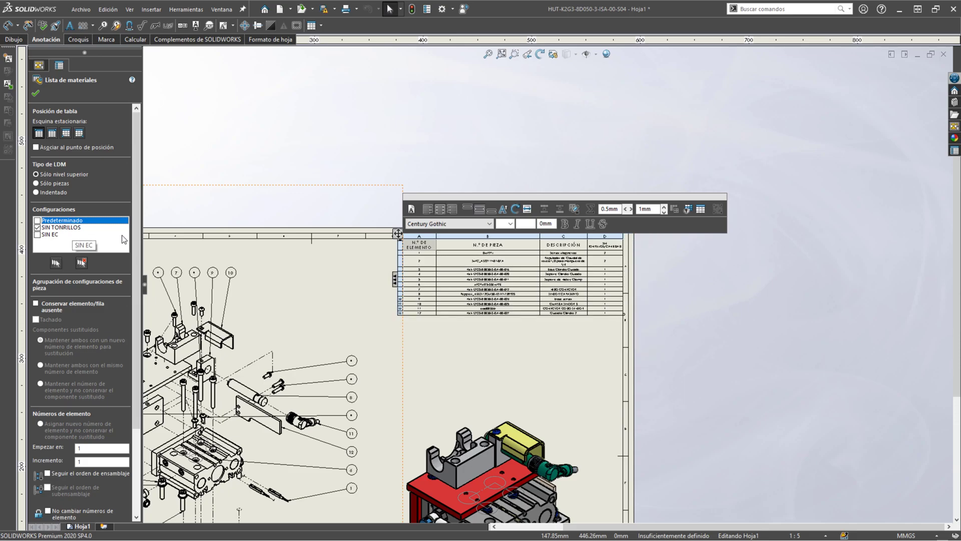
{"action": "scroll", "coordinate": [451, 248], "scroll_direction": "down", "scroll_amount": 5}
{"action": "scroll", "coordinate": [610, 271], "scroll_direction": "down", "scroll_amount": 2}
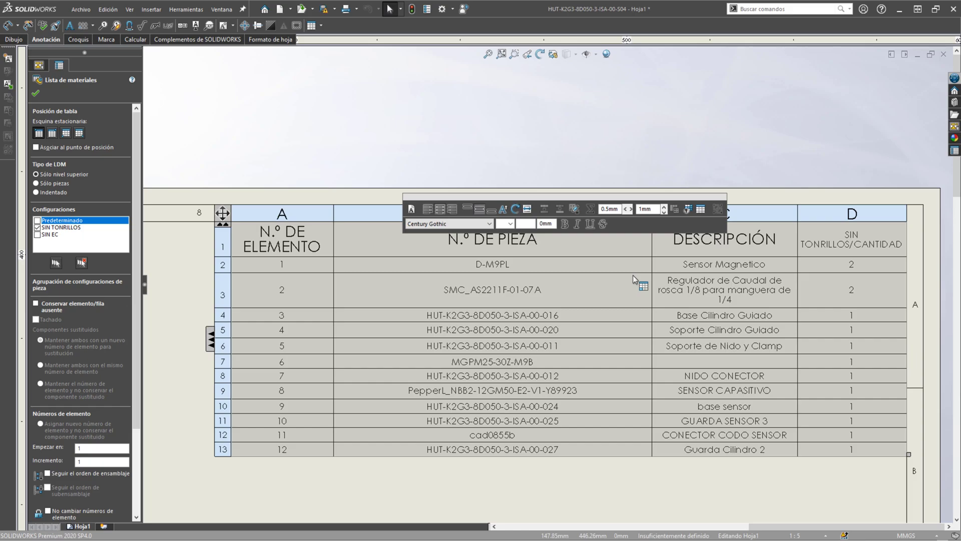
{"action": "scroll", "coordinate": [632, 275], "scroll_direction": "up", "scroll_amount": 2}
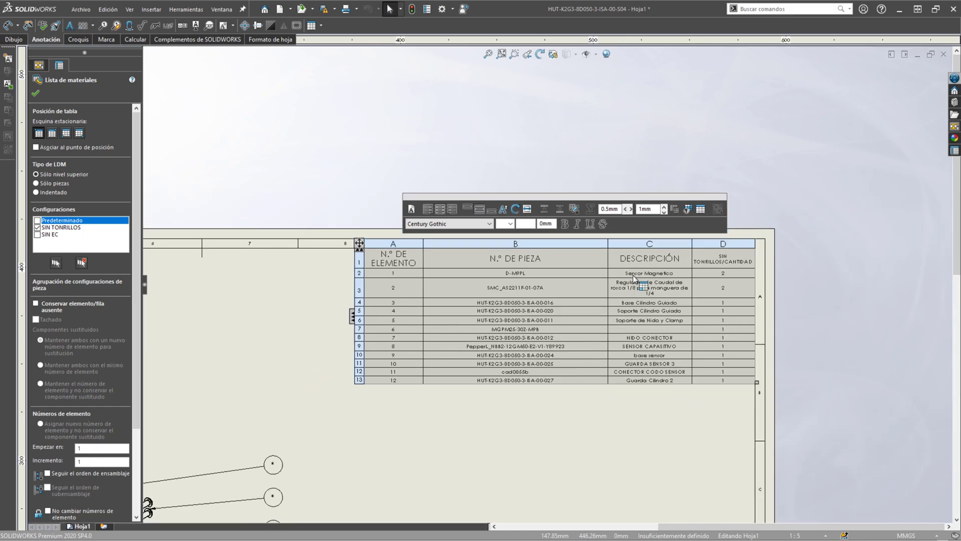
Step: Set the bill of materials to use SIN EC instead of SIN TONRILLOS and inspect the listed components
{"action": "left_click", "coordinate": [37, 230]}
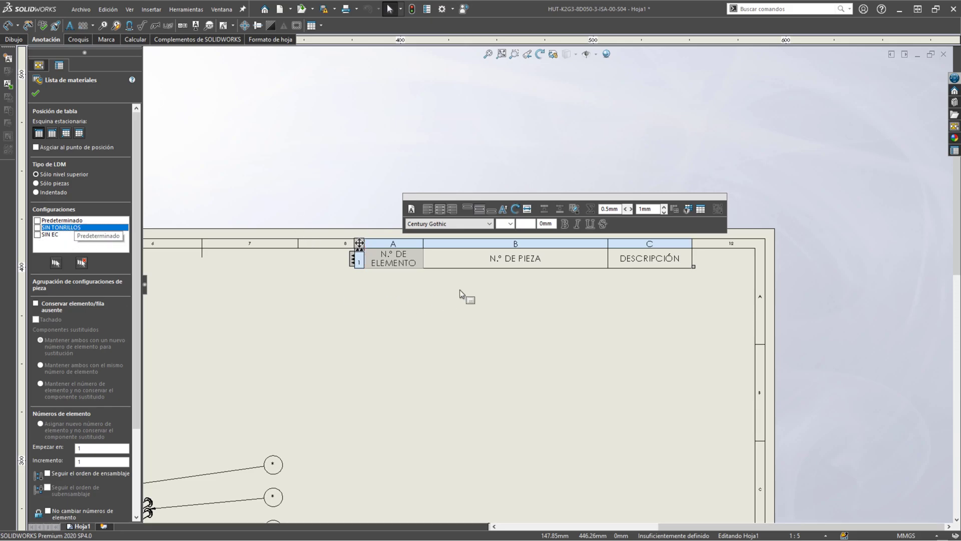
{"action": "left_click", "coordinate": [37, 234]}
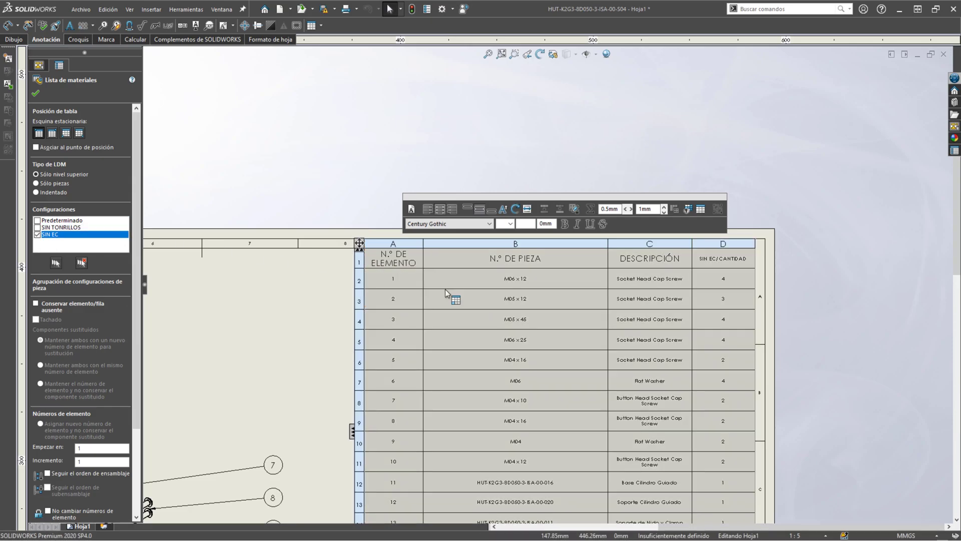
{"action": "scroll", "coordinate": [561, 375], "scroll_direction": "up", "scroll_amount": 3}
{"action": "scroll", "coordinate": [548, 328], "scroll_direction": "down", "scroll_amount": 6}
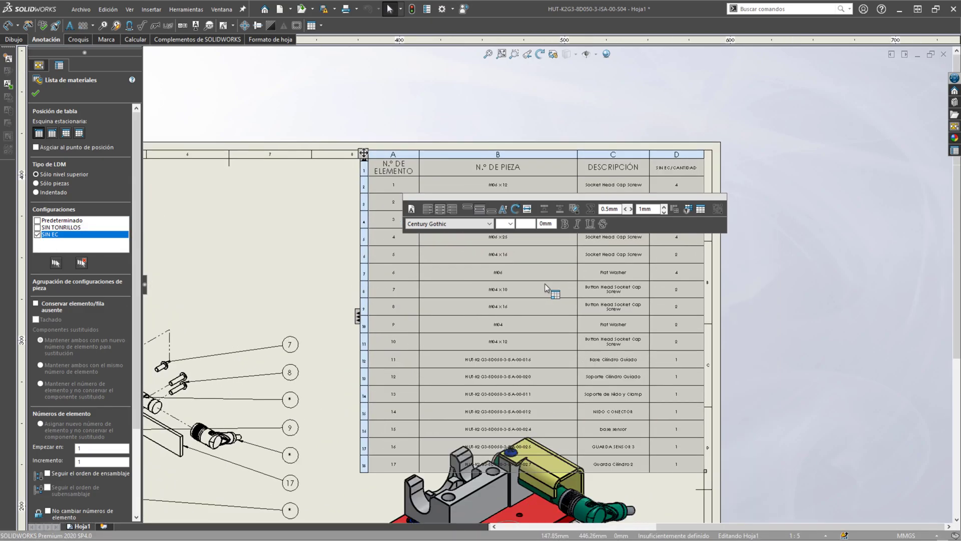
{"action": "scroll", "coordinate": [525, 338], "scroll_direction": "up", "scroll_amount": 3}
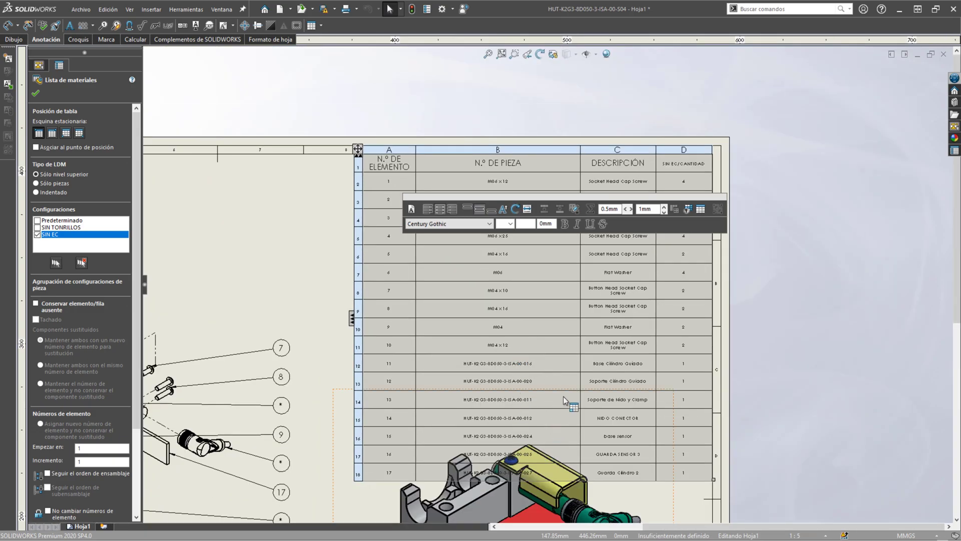
{"action": "key", "text": "Escape"}
{"action": "scroll", "coordinate": [564, 396], "scroll_direction": "up", "scroll_amount": 2}
{"action": "scroll", "coordinate": [590, 325], "scroll_direction": "up", "scroll_amount": 3}
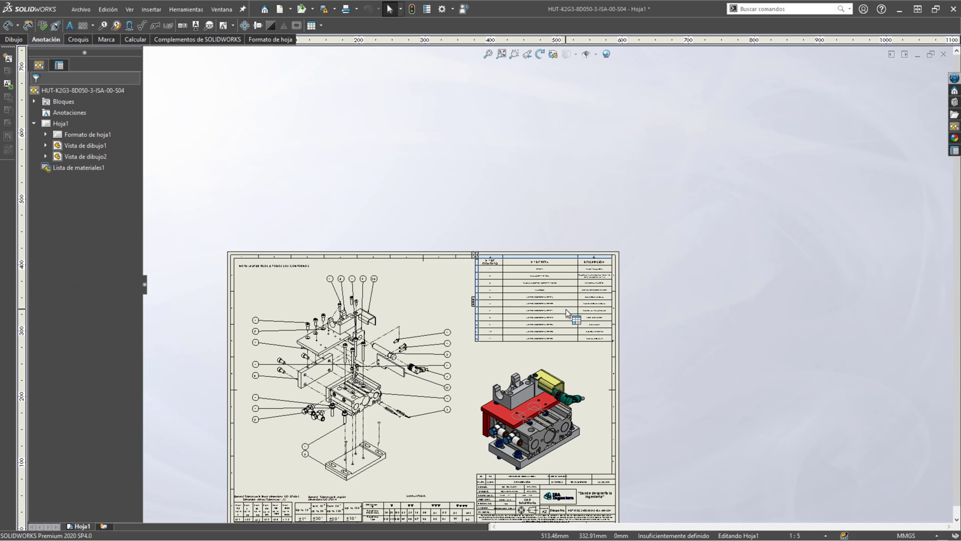
Step: Examine the bill of materials and compare its item numbers with the balloons on the exploded drawing view
{"action": "scroll", "coordinate": [541, 333], "scroll_direction": "down", "scroll_amount": 5}
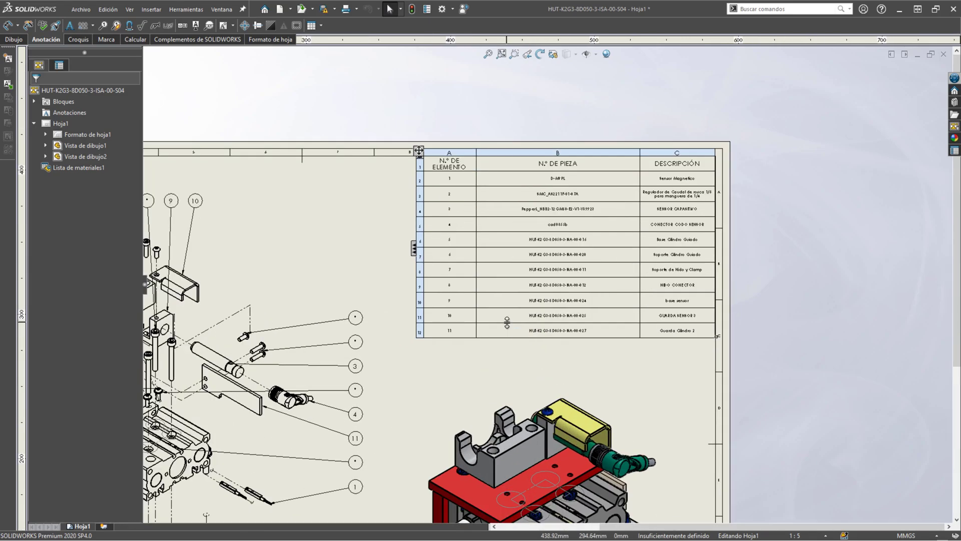
{"action": "scroll", "coordinate": [502, 321], "scroll_direction": "up", "scroll_amount": 5}
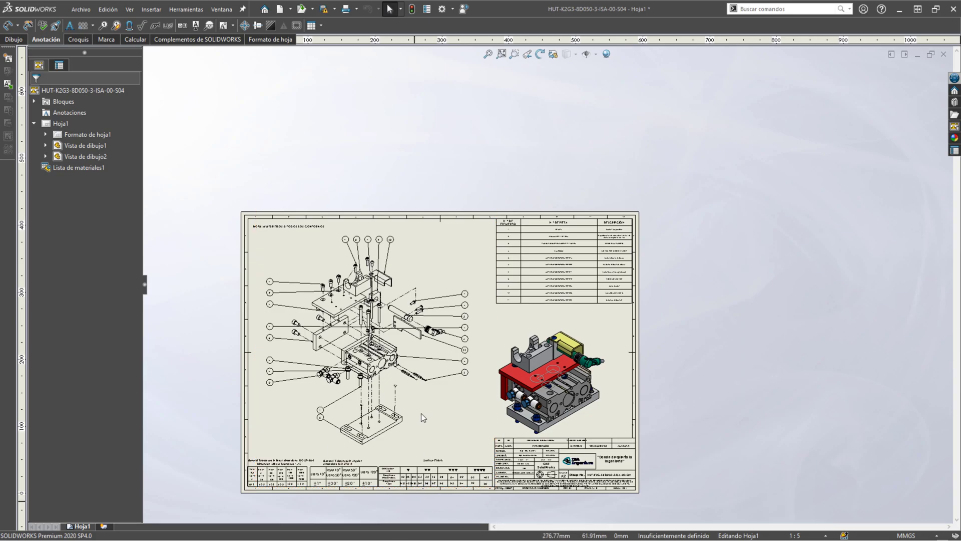
{"action": "scroll", "coordinate": [420, 419], "scroll_direction": "down", "scroll_amount": 2}
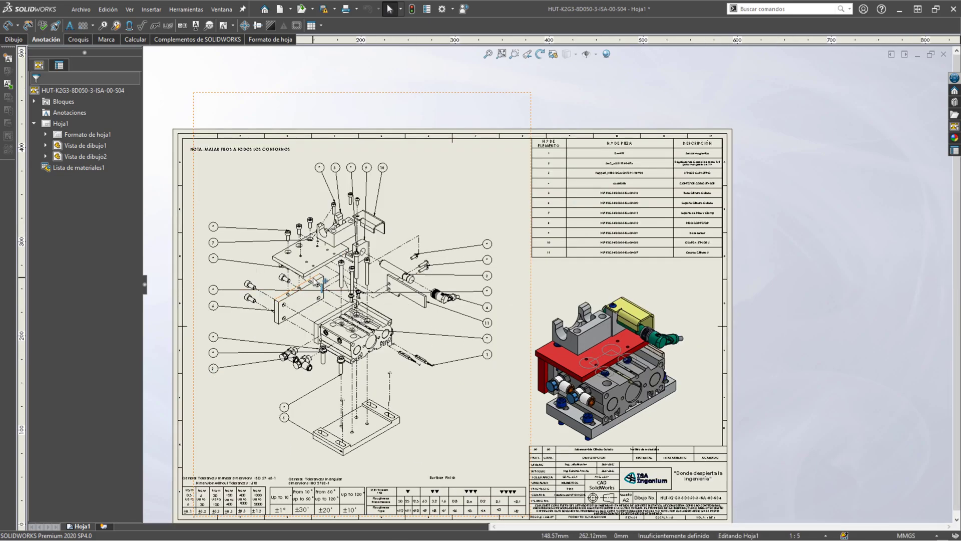
{"action": "scroll", "coordinate": [315, 288], "scroll_direction": "down", "scroll_amount": 2}
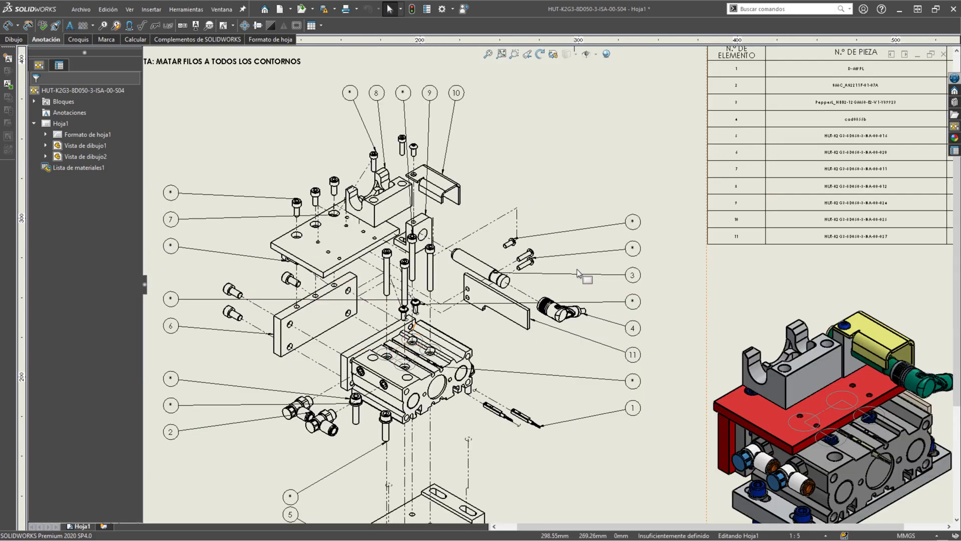
{"action": "middle_click_drag", "start_coordinate": [223, 249], "coordinate": [234, 250]}
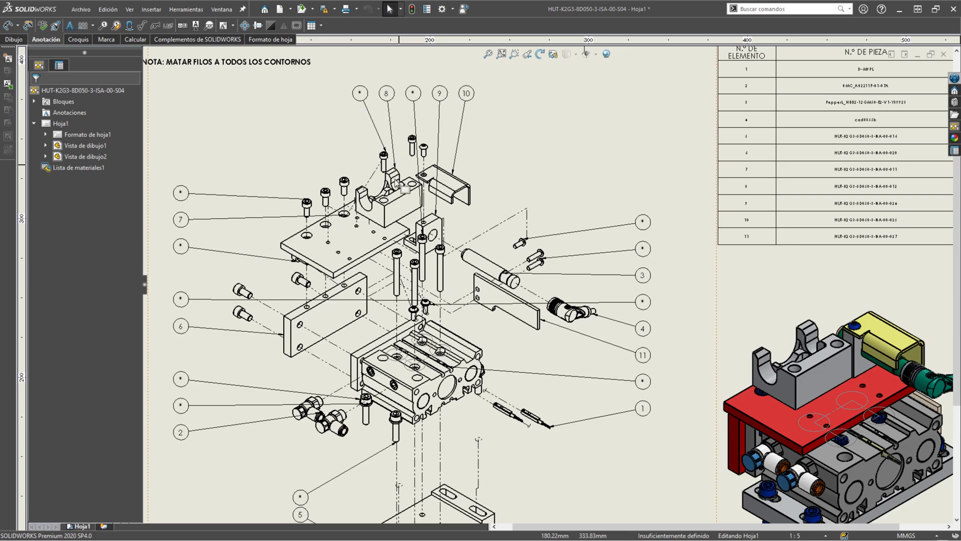
{"action": "scroll", "coordinate": [356, 100], "scroll_direction": "down", "scroll_amount": 2}
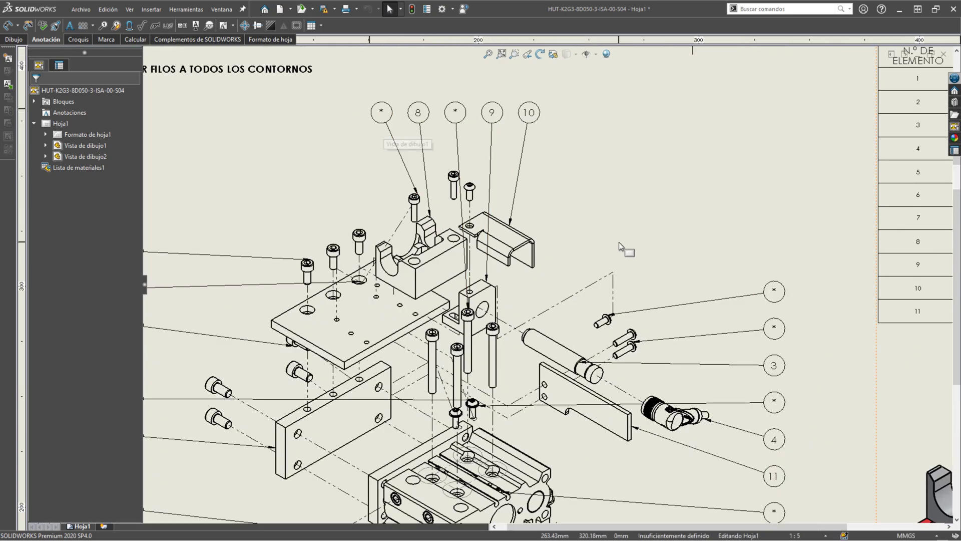
{"action": "scroll", "coordinate": [619, 242], "scroll_direction": "up", "scroll_amount": 2}
{"action": "scroll", "coordinate": [649, 294], "scroll_direction": "down", "scroll_amount": 2}
Step: Open the bill of materials' properties, display its configuration list and choose SIN EC
{"action": "left_click", "coordinate": [736, 256]}
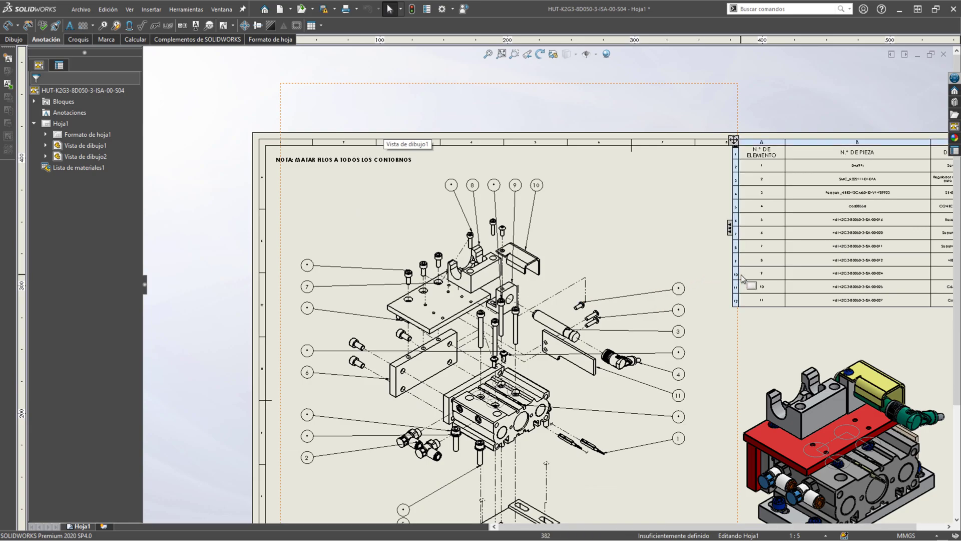
{"action": "left_click", "coordinate": [734, 140]}
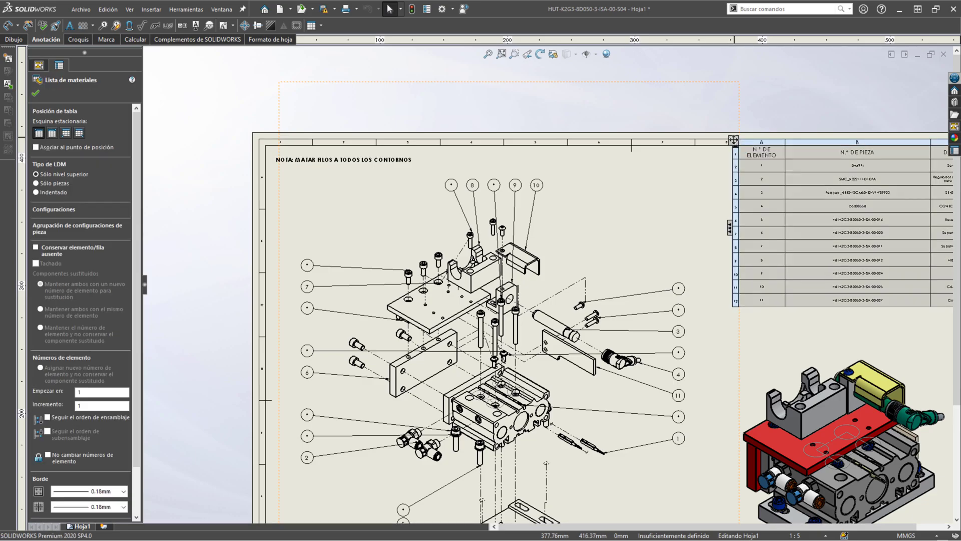
{"action": "left_click", "coordinate": [43, 210]}
{"action": "left_click", "coordinate": [37, 228]}
{"action": "left_click", "coordinate": [37, 234]}
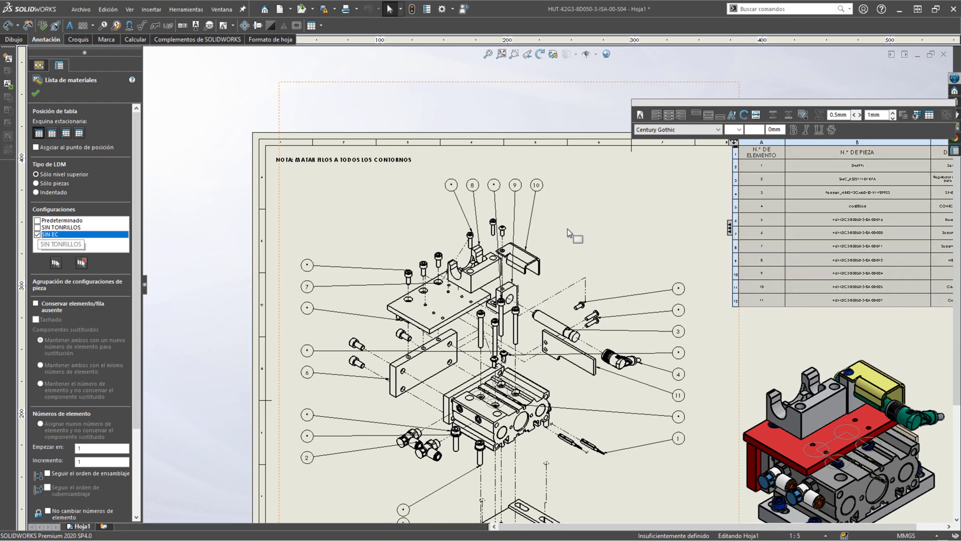
Step: Alternate the bill of materials between SIN TONRILLOS and SIN EC to compare the two listings and their balloons
{"action": "left_click", "coordinate": [37, 234]}
{"action": "left_click", "coordinate": [37, 227]}
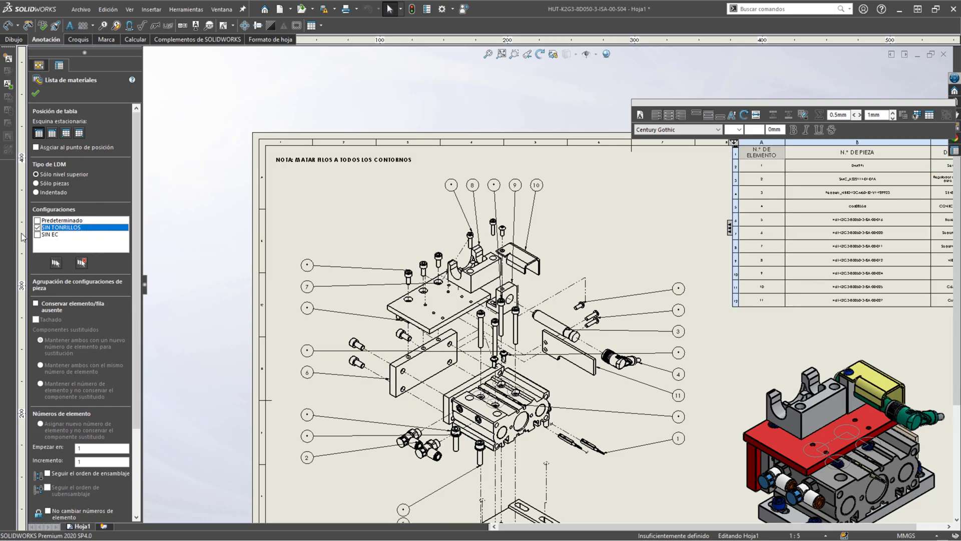
{"action": "left_click", "coordinate": [37, 234]}
{"action": "left_click", "coordinate": [37, 227]}
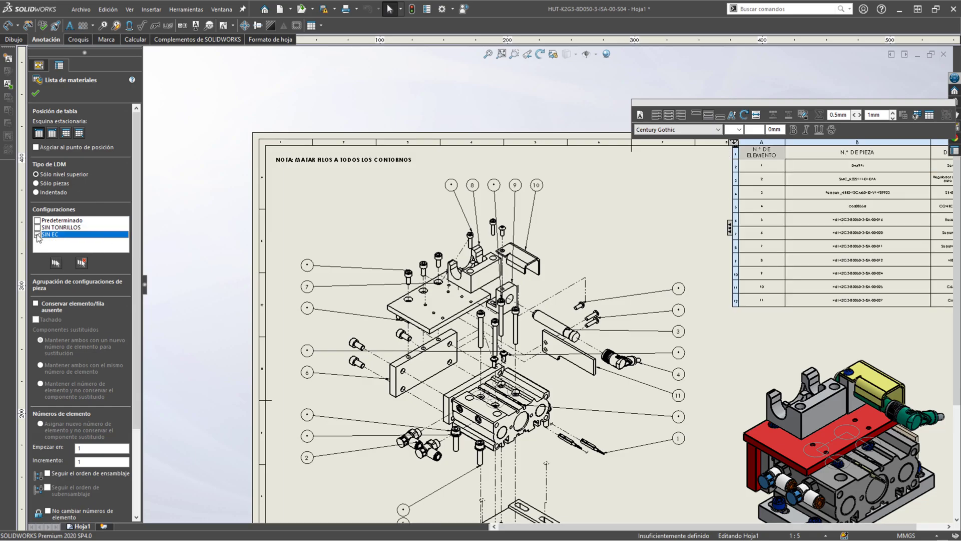
{"action": "left_click", "coordinate": [37, 228]}
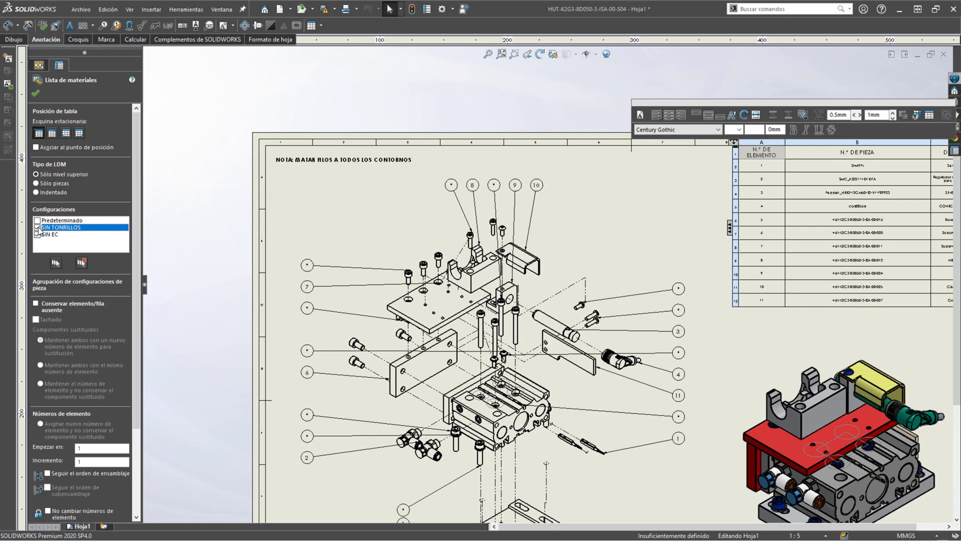
Step: Try the Predeterminado configuration in the bill of materials, and return the table to SIN EC
{"action": "left_click", "coordinate": [37, 235]}
{"action": "left_click", "coordinate": [37, 220]}
{"action": "left_click", "coordinate": [37, 227]}
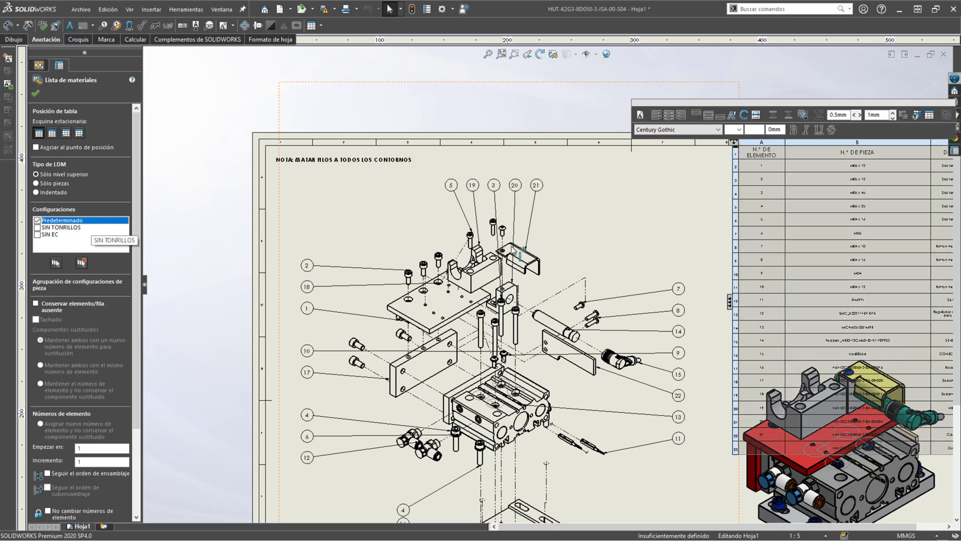
{"action": "left_click", "coordinate": [37, 220]}
{"action": "left_click", "coordinate": [37, 235]}
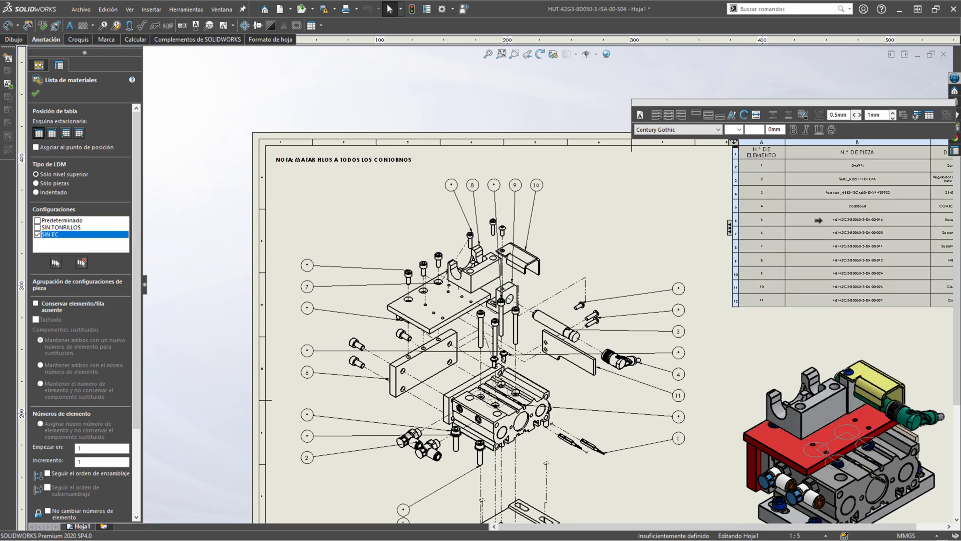
Step: Leave the bill of materials, clear the drawing view selection and switch to the assembly model, fitting it in view
{"action": "left_click", "coordinate": [455, 188]}
{"action": "scroll", "coordinate": [492, 229], "scroll_direction": "up", "scroll_amount": 3}
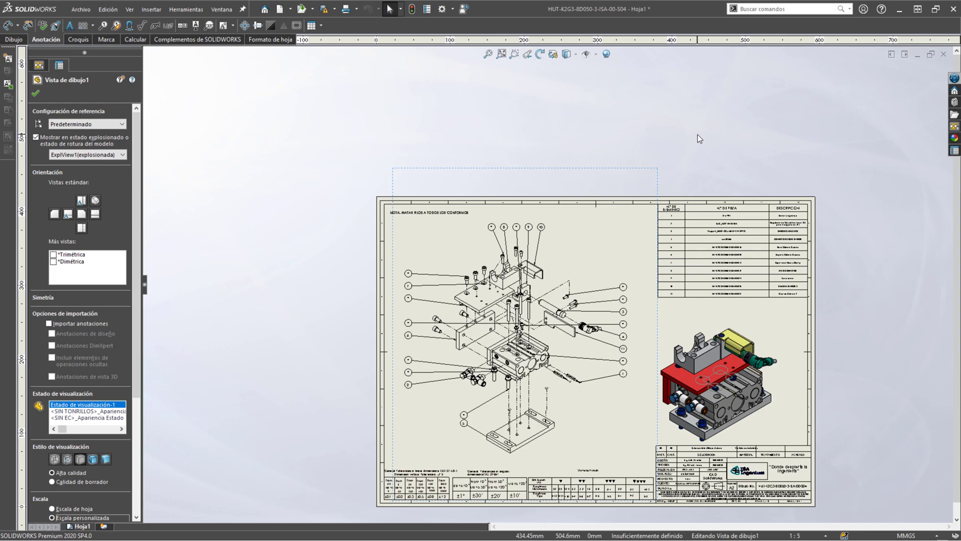
{"action": "key", "text": "Tab"}
{"action": "key", "text": "Escape"}
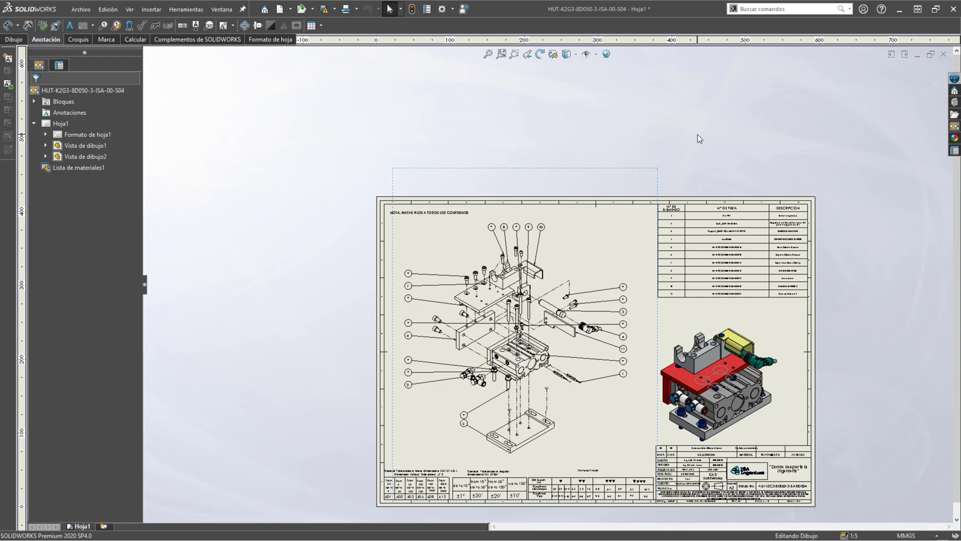
{"action": "key", "text": "ctrl+Tab"}
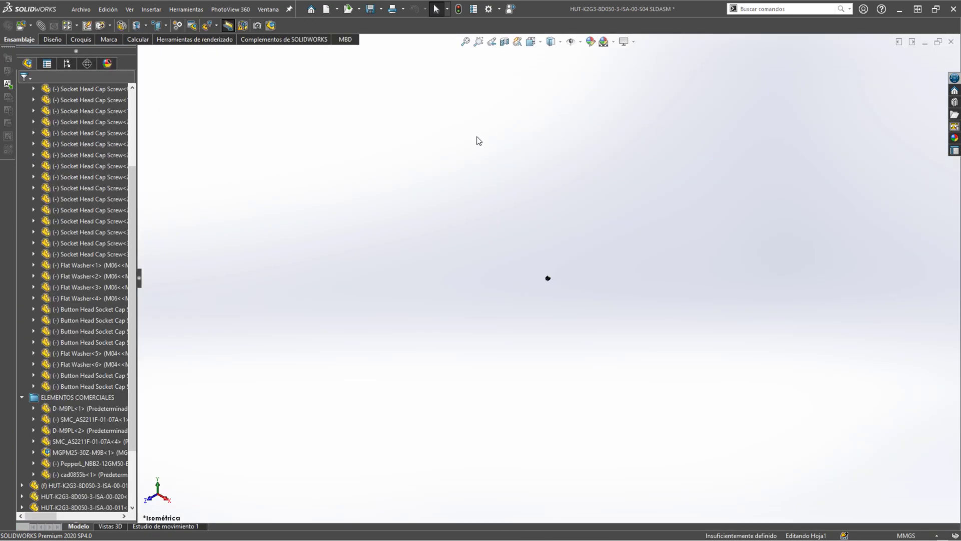
{"action": "scroll", "coordinate": [595, 330], "scroll_direction": "down", "scroll_amount": 3}
{"action": "scroll", "coordinate": [595, 330], "scroll_direction": "down", "scroll_amount": 2}
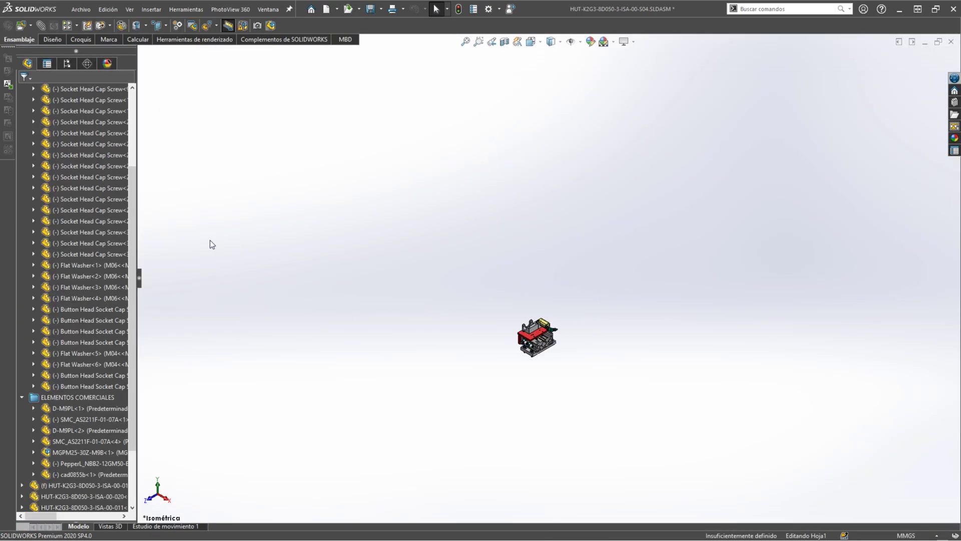
{"action": "key", "text": "f"}
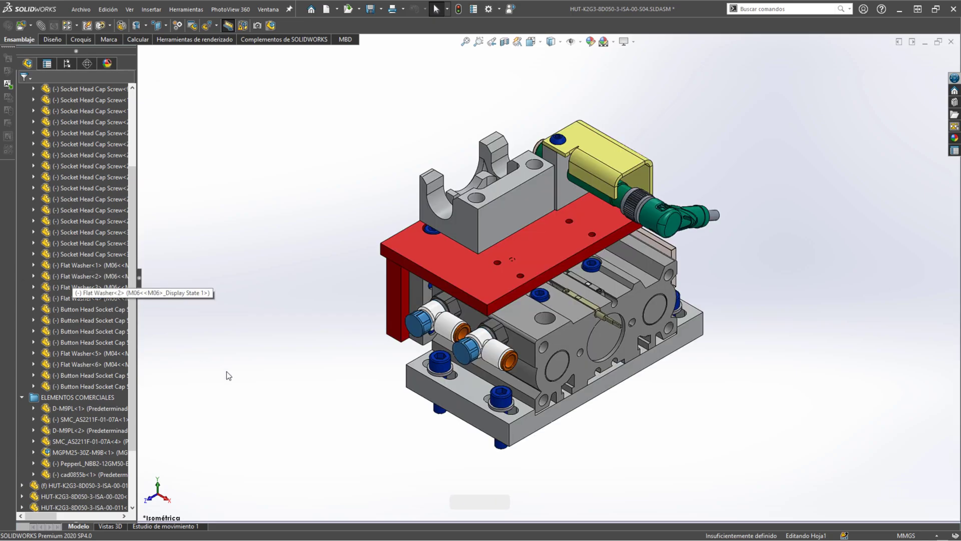